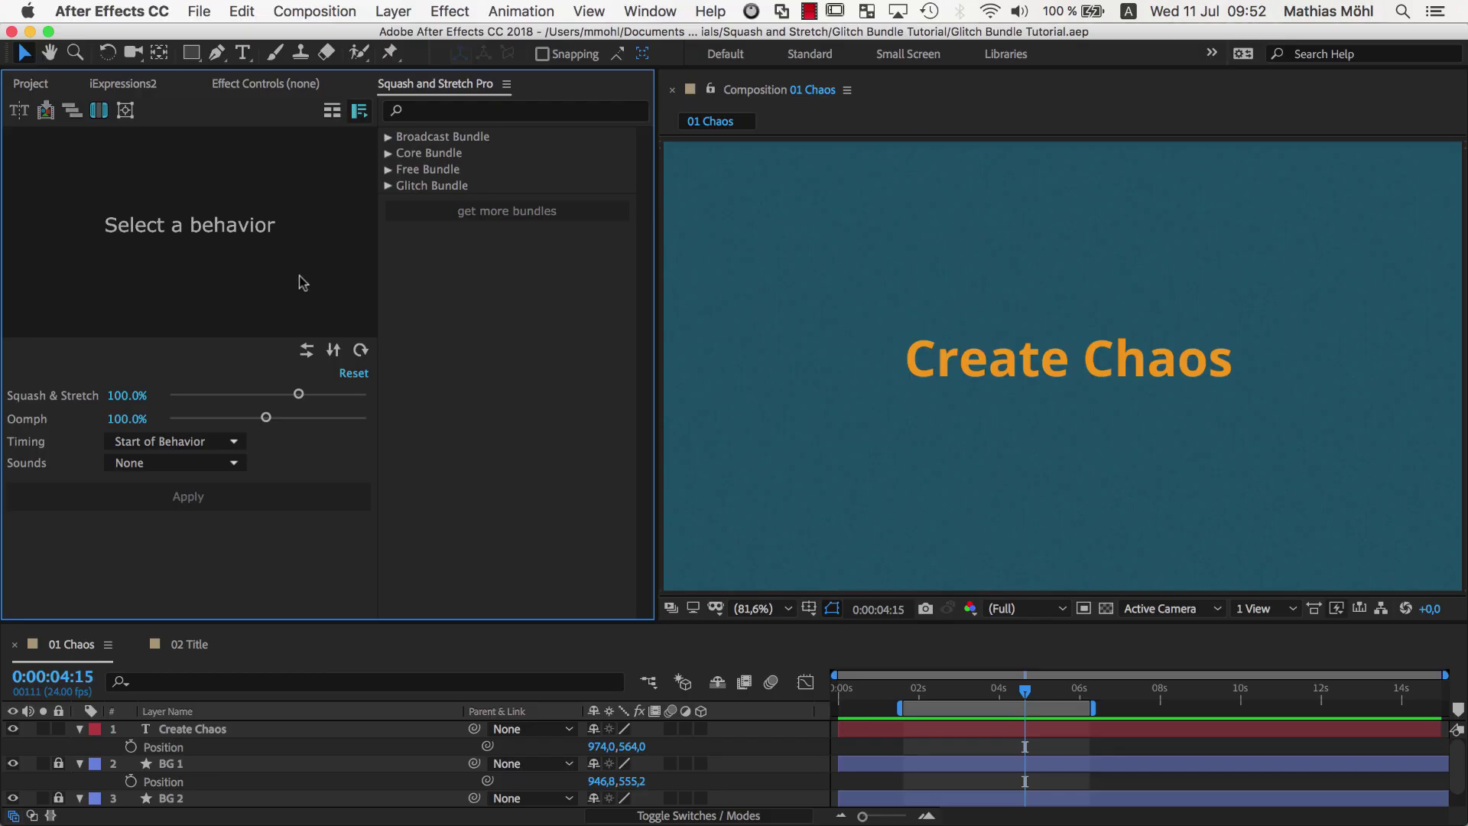
Step: In Glitch Bundle > Highlights > Distort, choose the Distort 4 Chaos A behavior
left_click(386, 186)
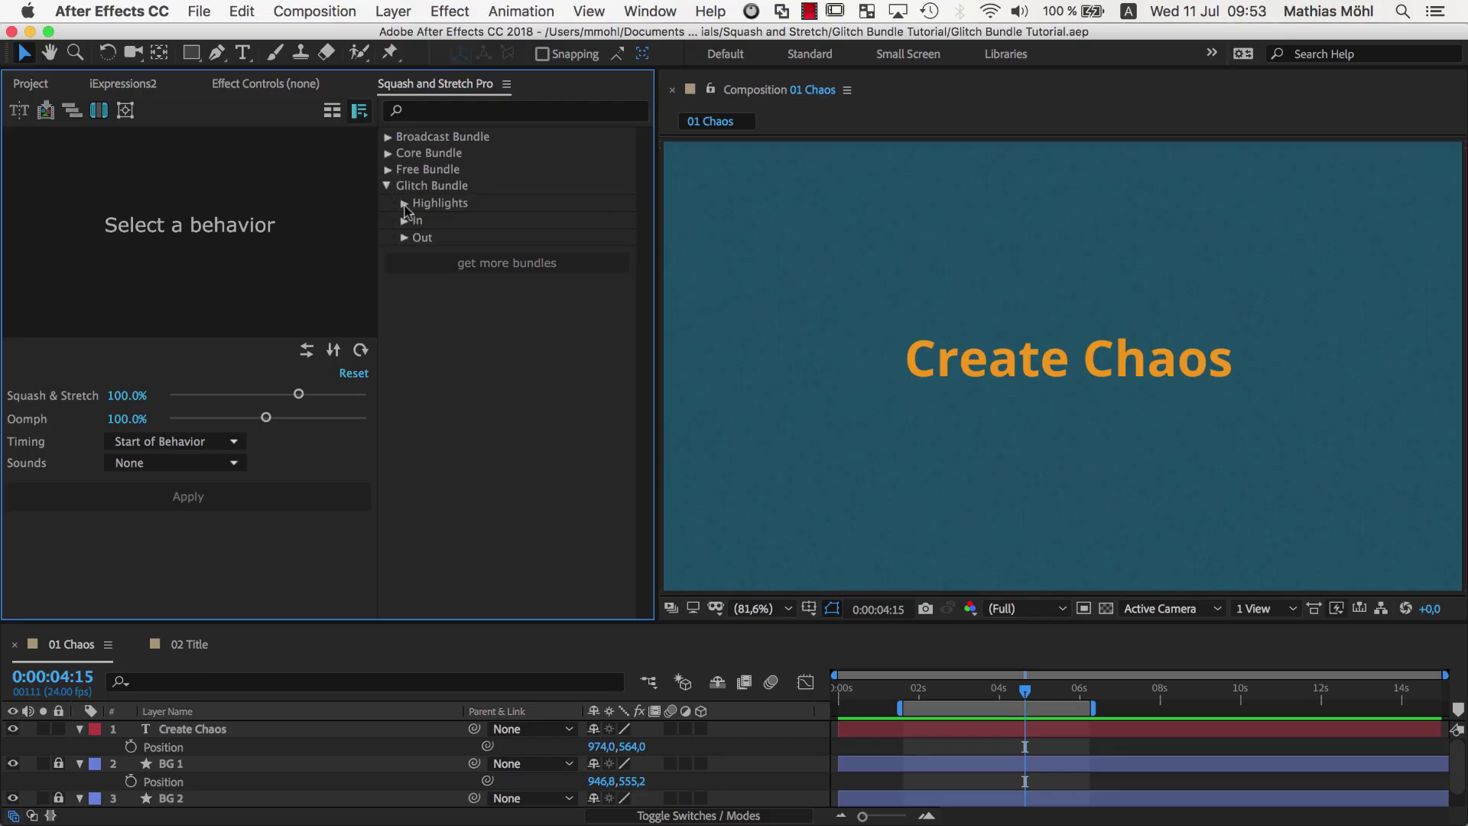
left_click(403, 204)
left_click(419, 237)
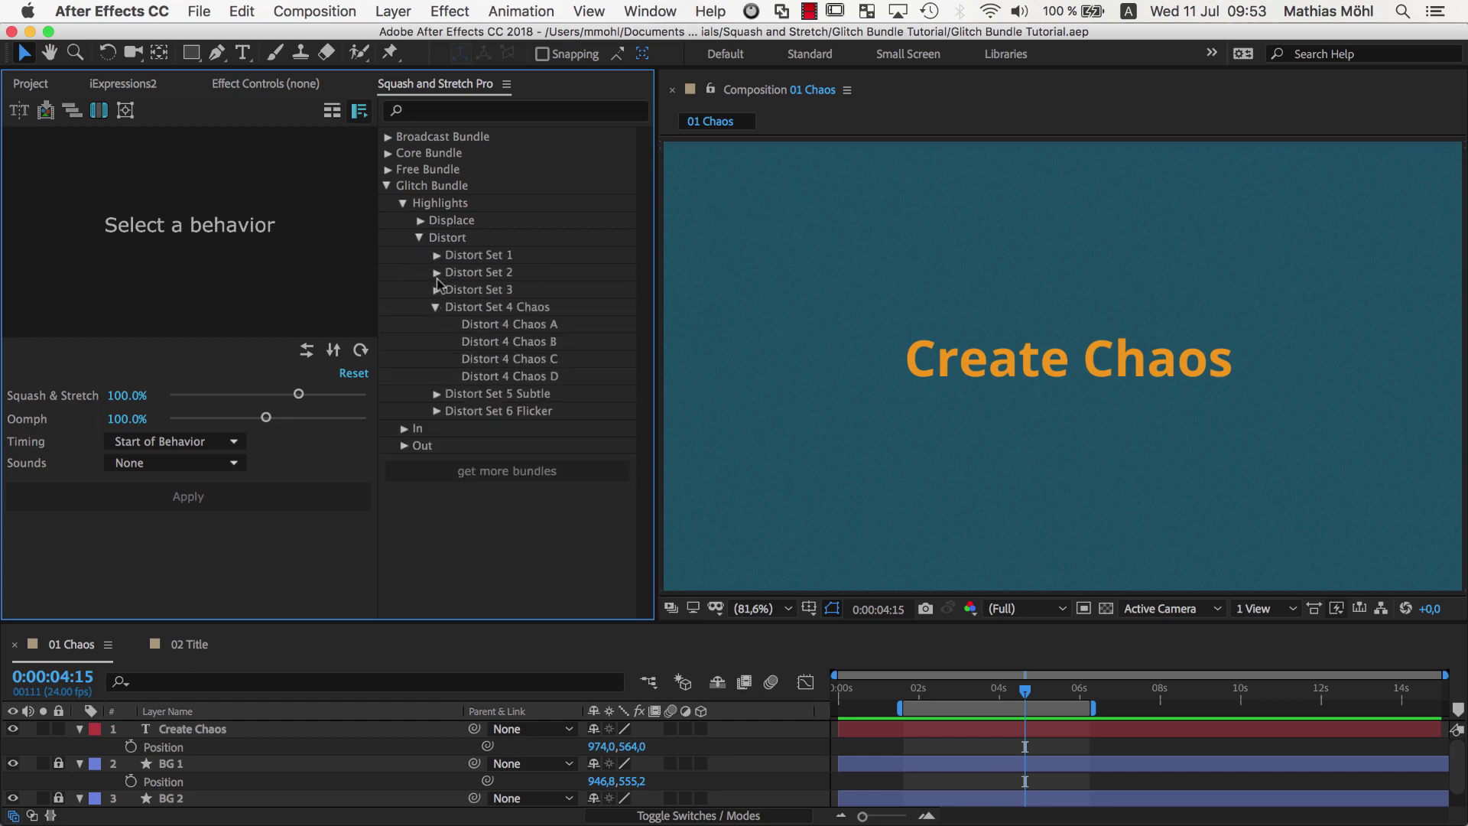
left_click(492, 328)
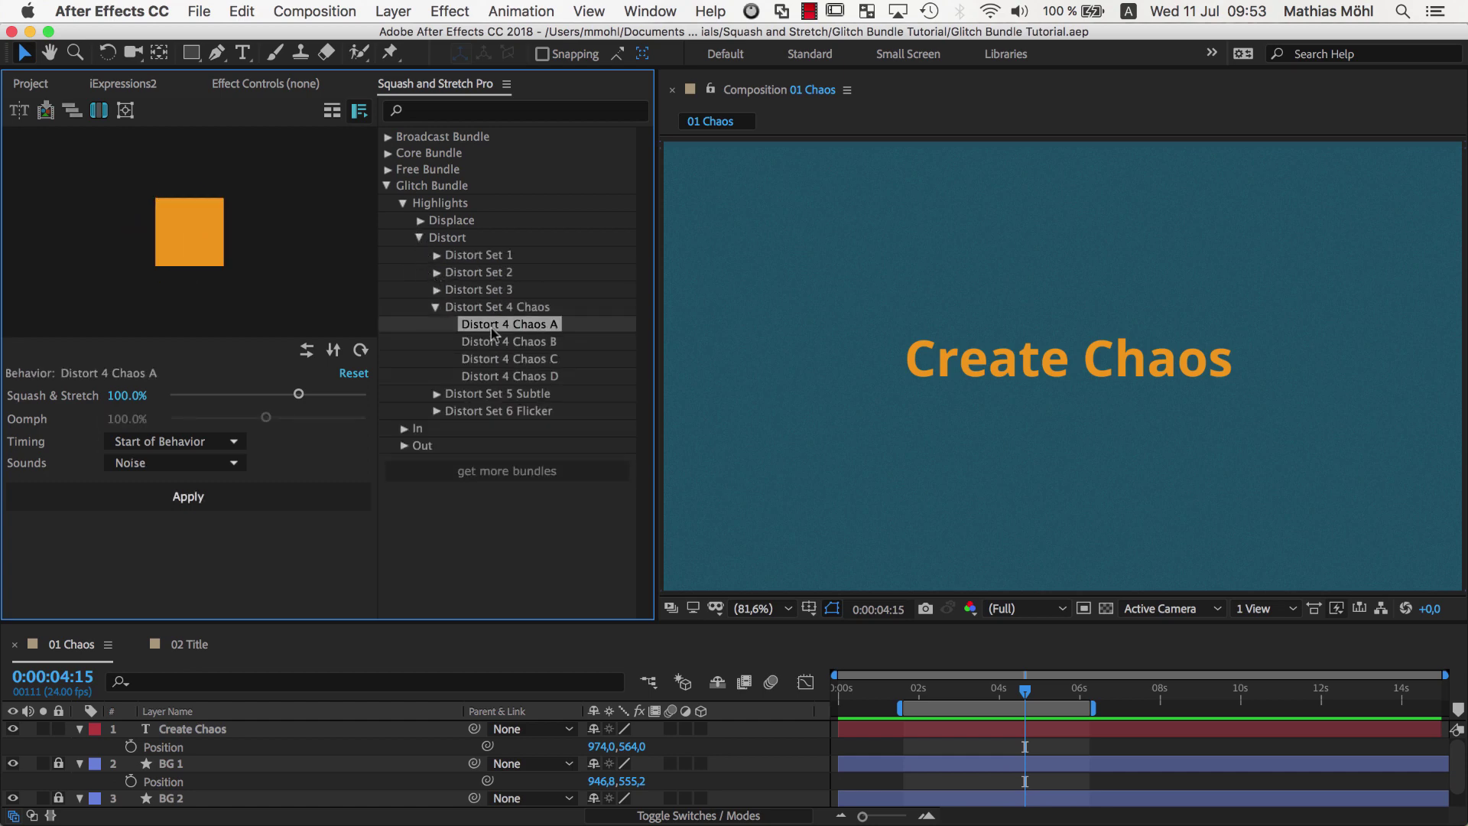
Step: Set the behavior's sound to Noise and select the Create Chaos text layer
left_click(234, 465)
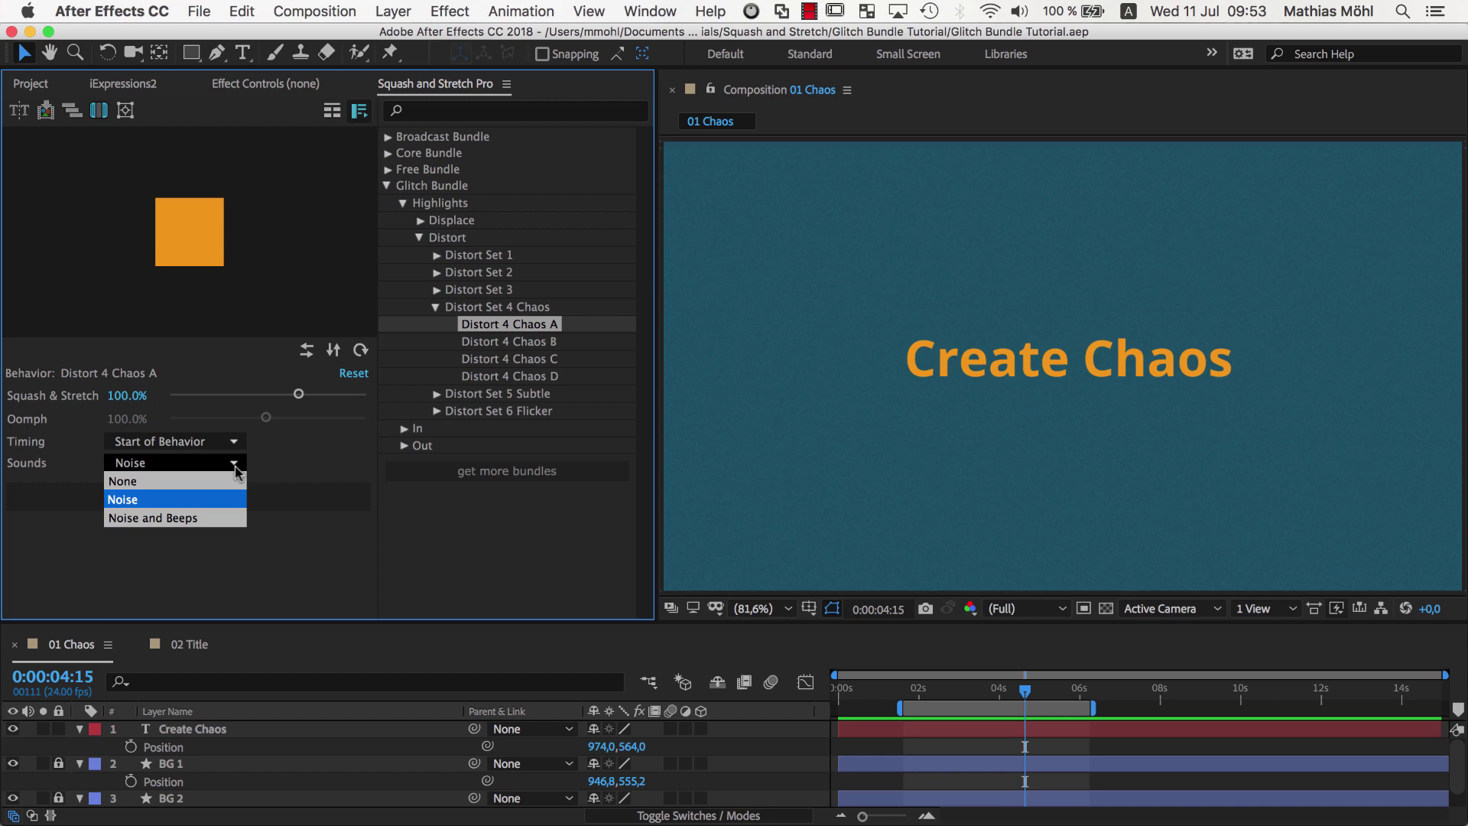
left_click(191, 518)
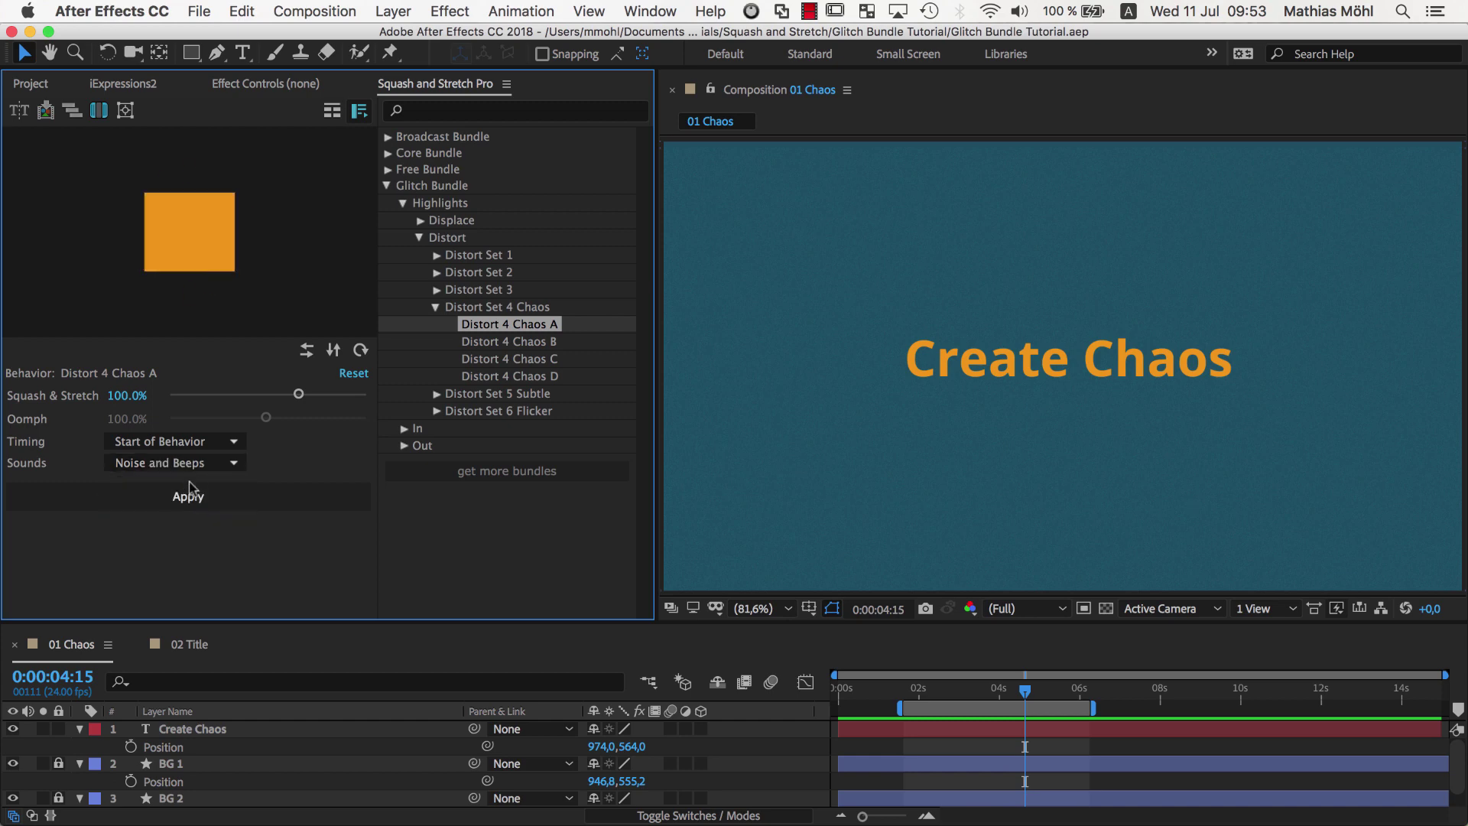
left_click(203, 462)
left_click(178, 495)
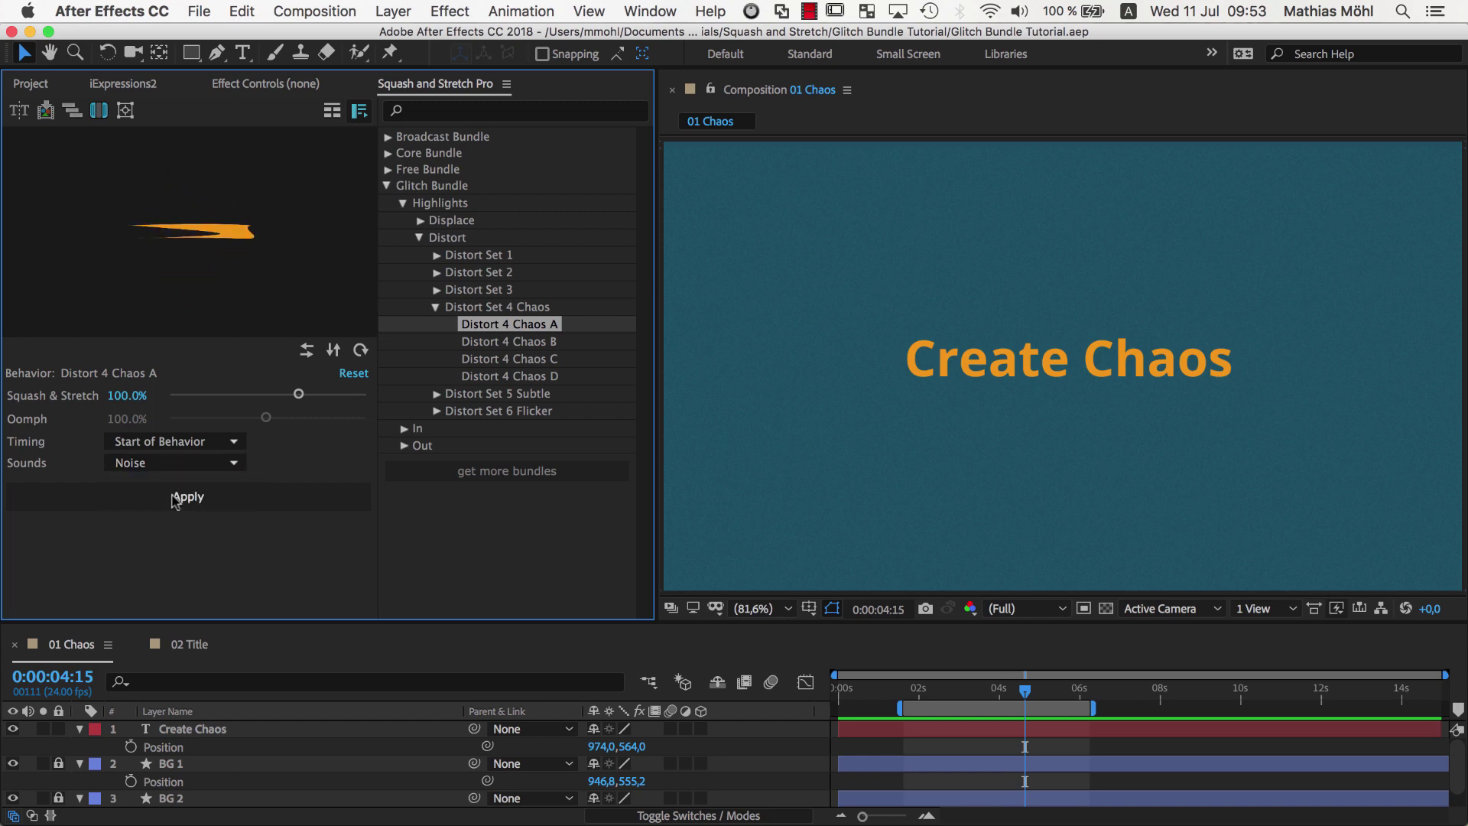
left_click(196, 731)
Step: Apply Distort 4 Chaos A to Create Chaos, choosing not to split it into characters
left_click(186, 499)
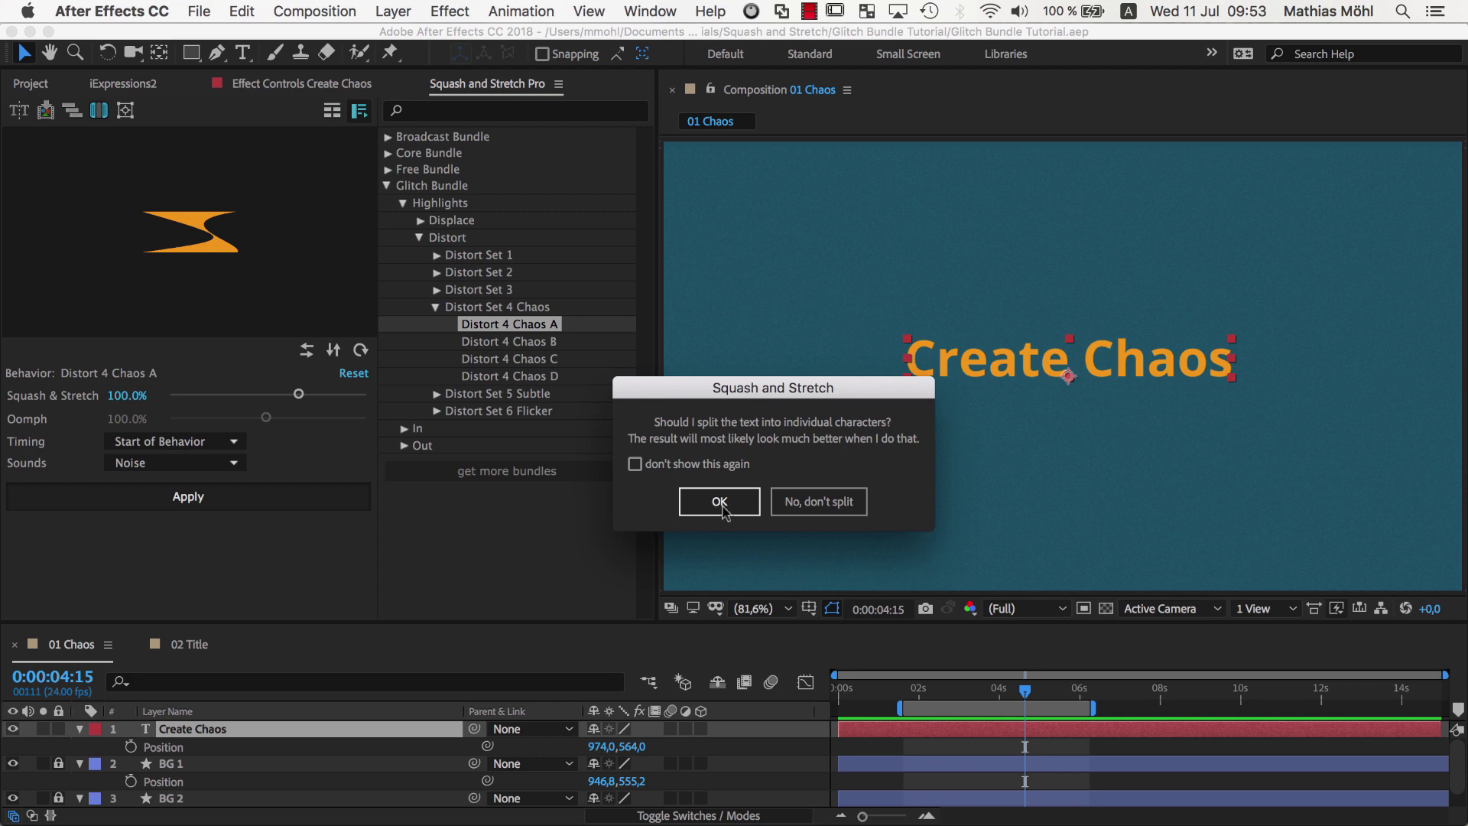
left_click(818, 502)
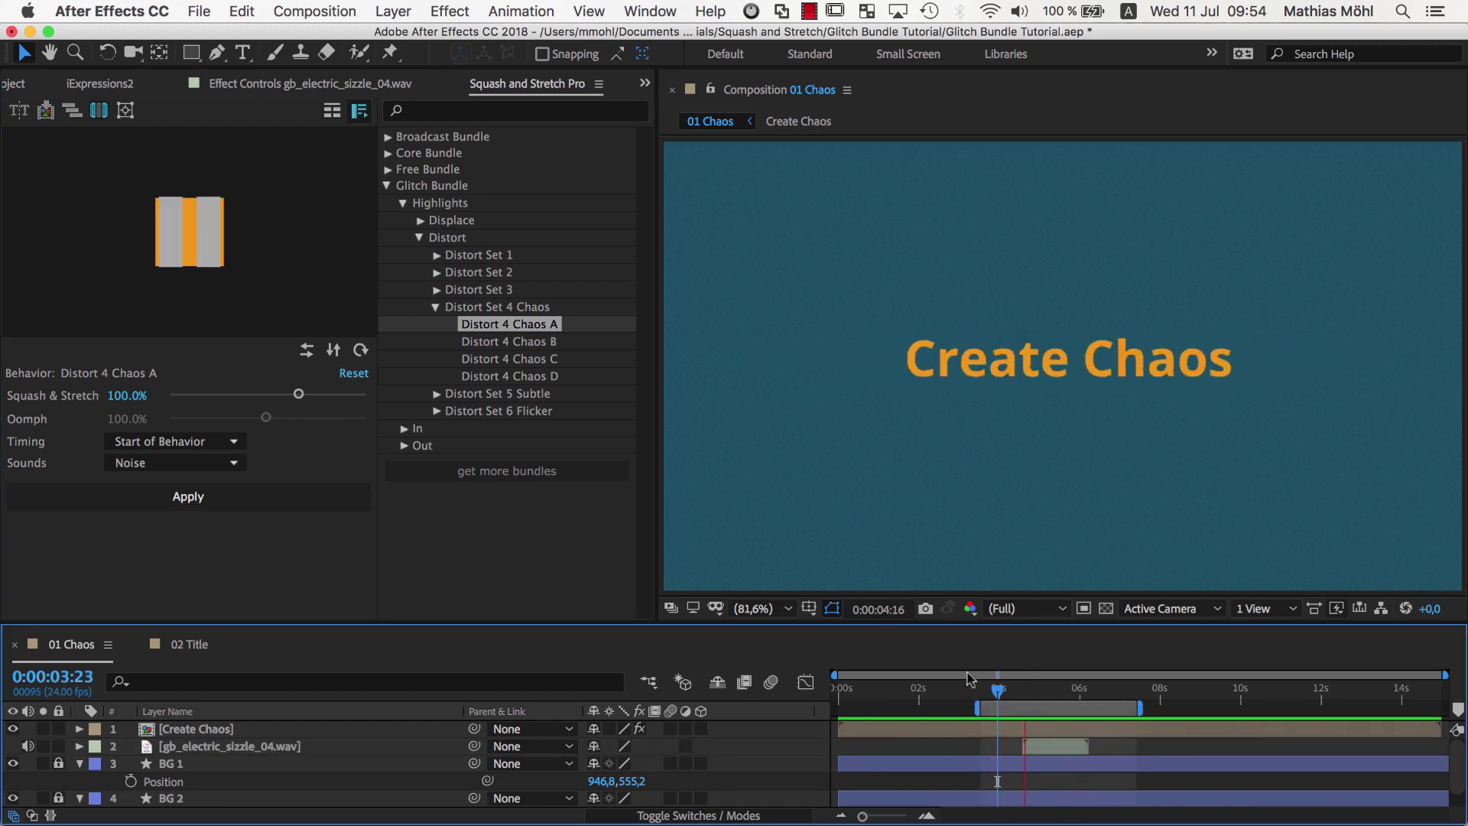
Step: Stop playback and undo the unsplit Squash and Stretch application
key("space")
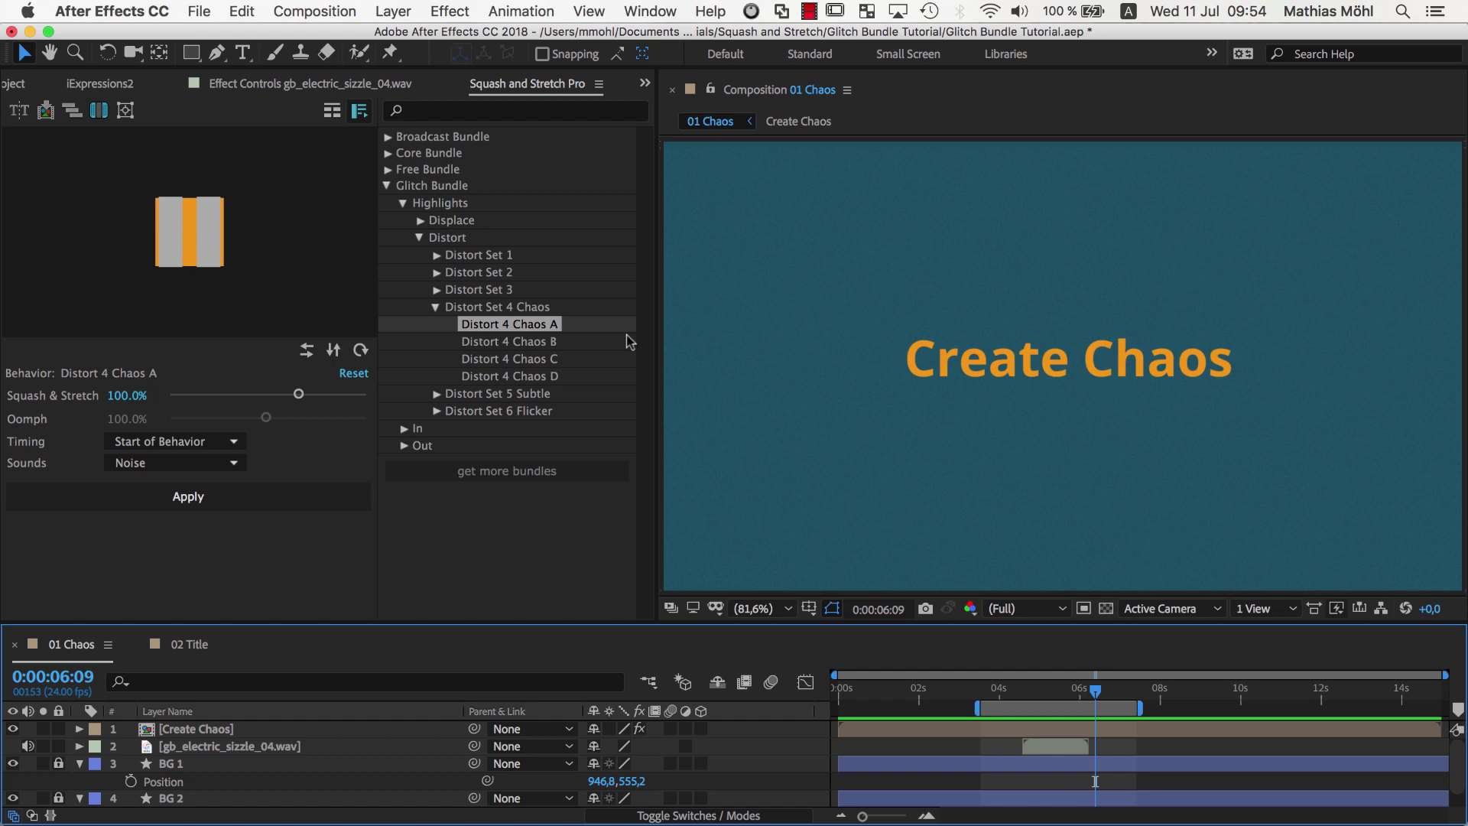
key("super+z")
left_click(242, 10)
left_click(252, 37)
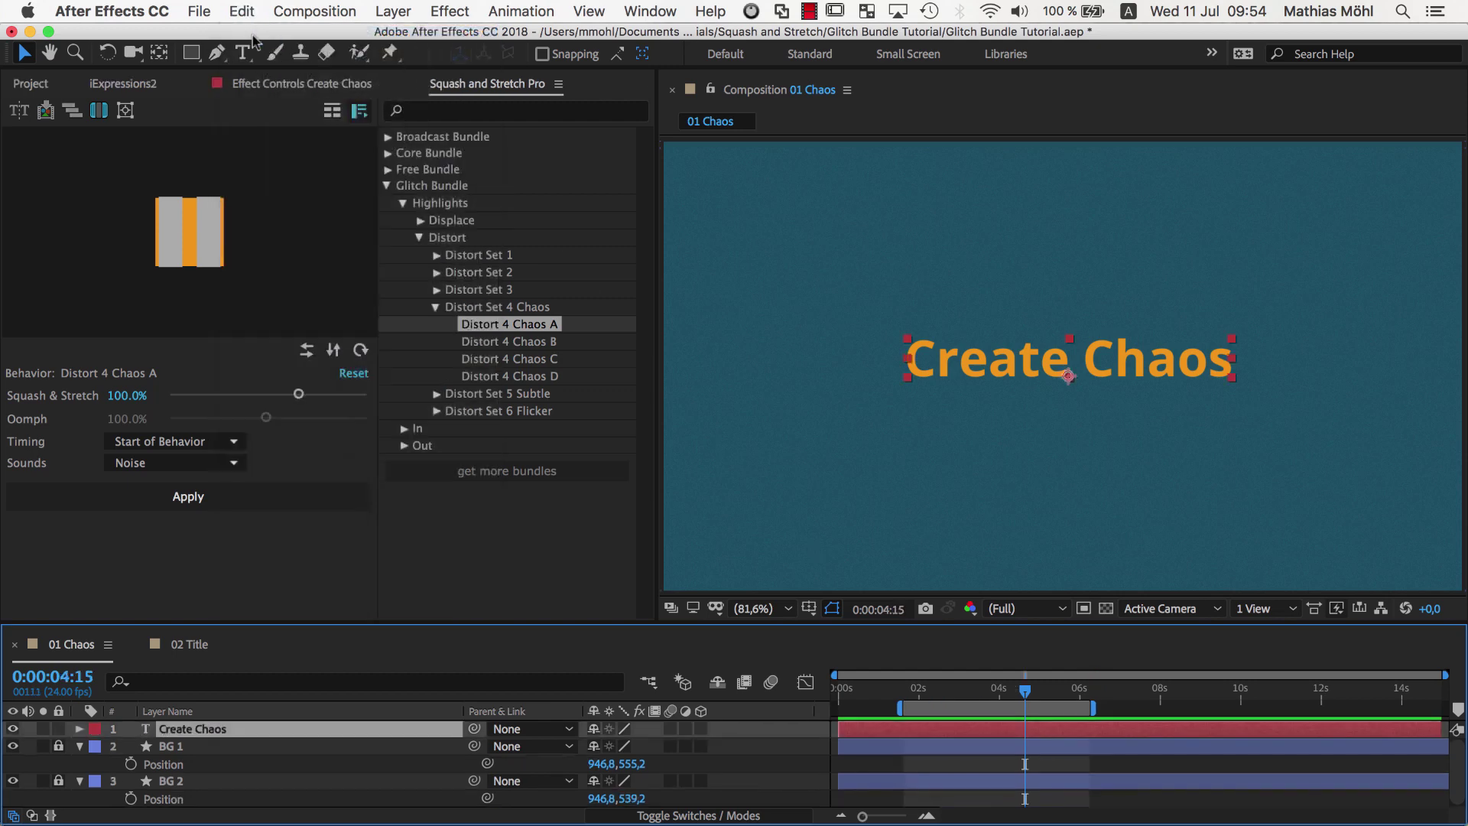
Step: Reapply Distort 4 Chaos A at 2:21, splitting Create Chaos into individual letter layers
left_click(952, 692)
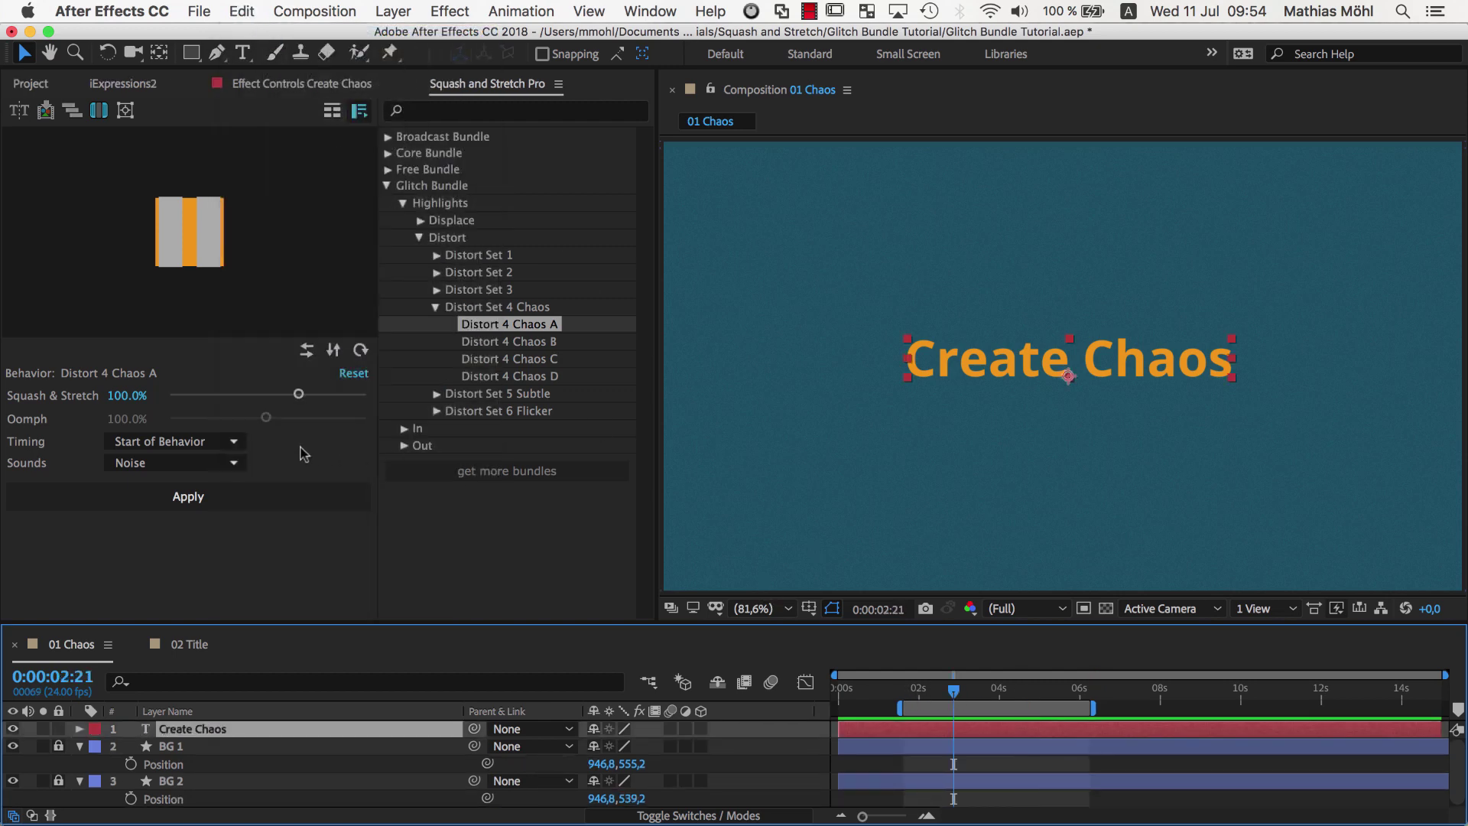
left_click(264, 498)
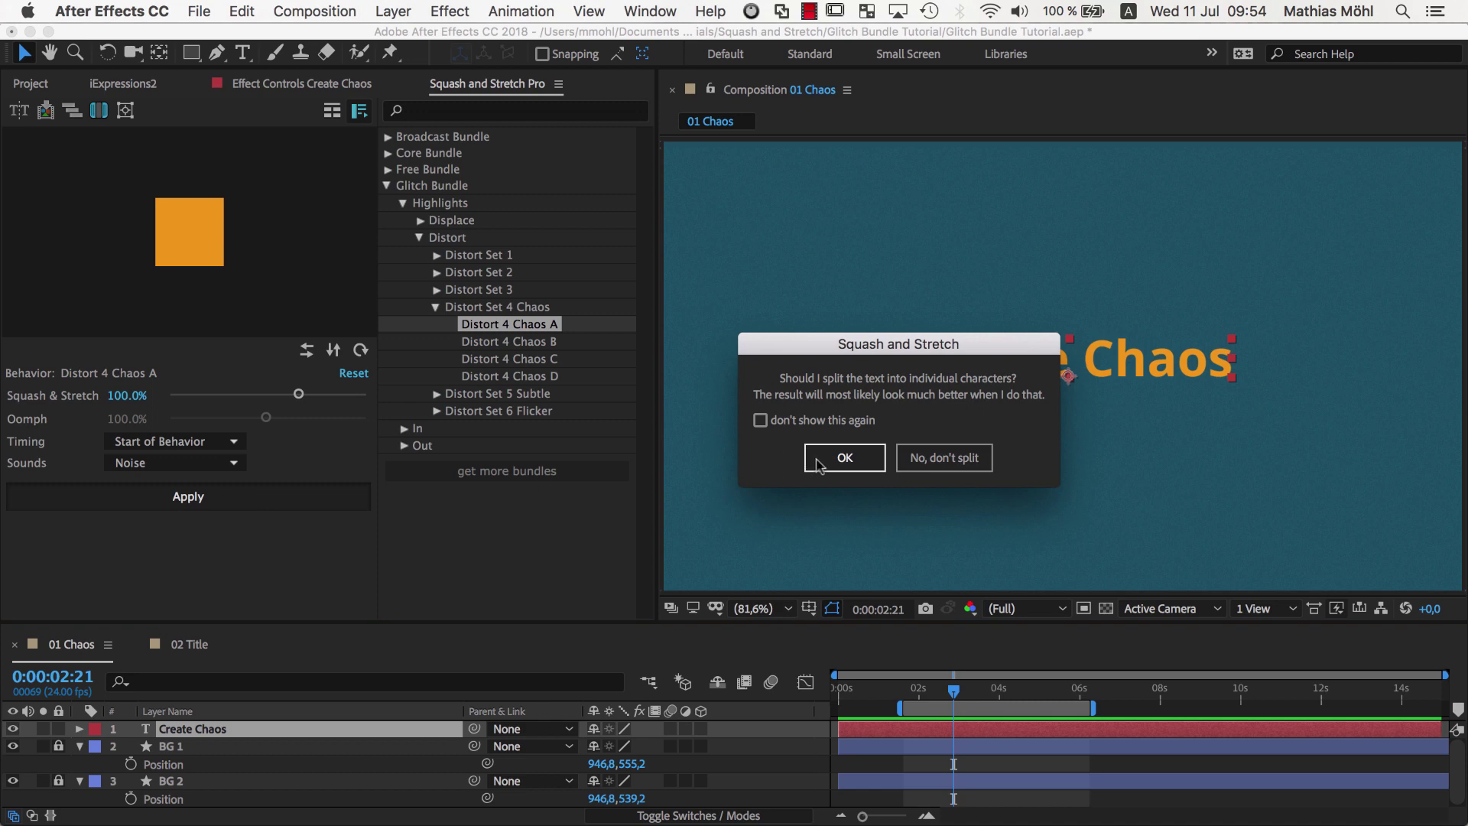
left_click(816, 459)
left_click(912, 691)
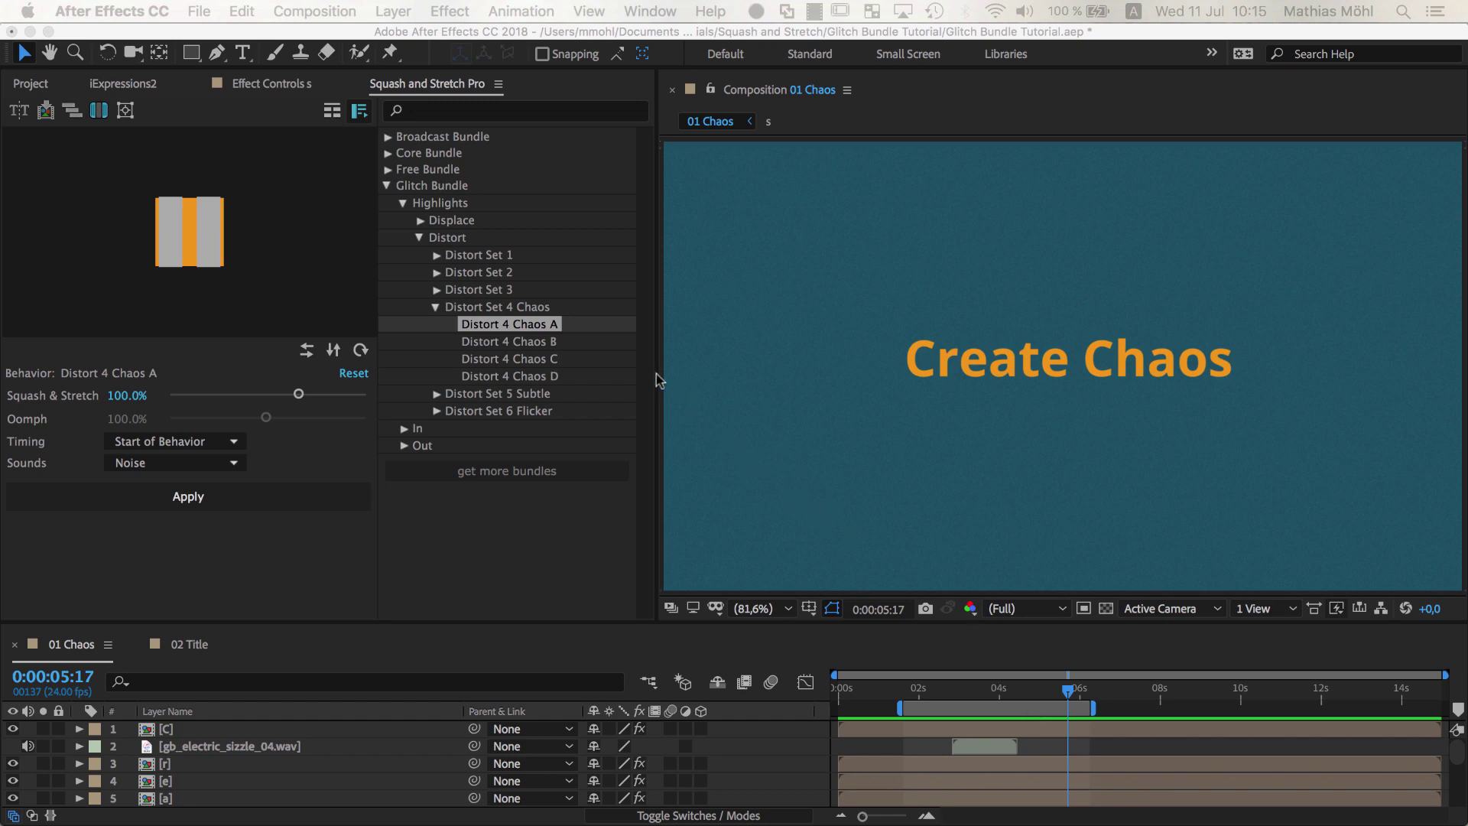
Step: Preview Distort 4 Chaos A, B and C, then settle on Chaos D
left_click(511, 324)
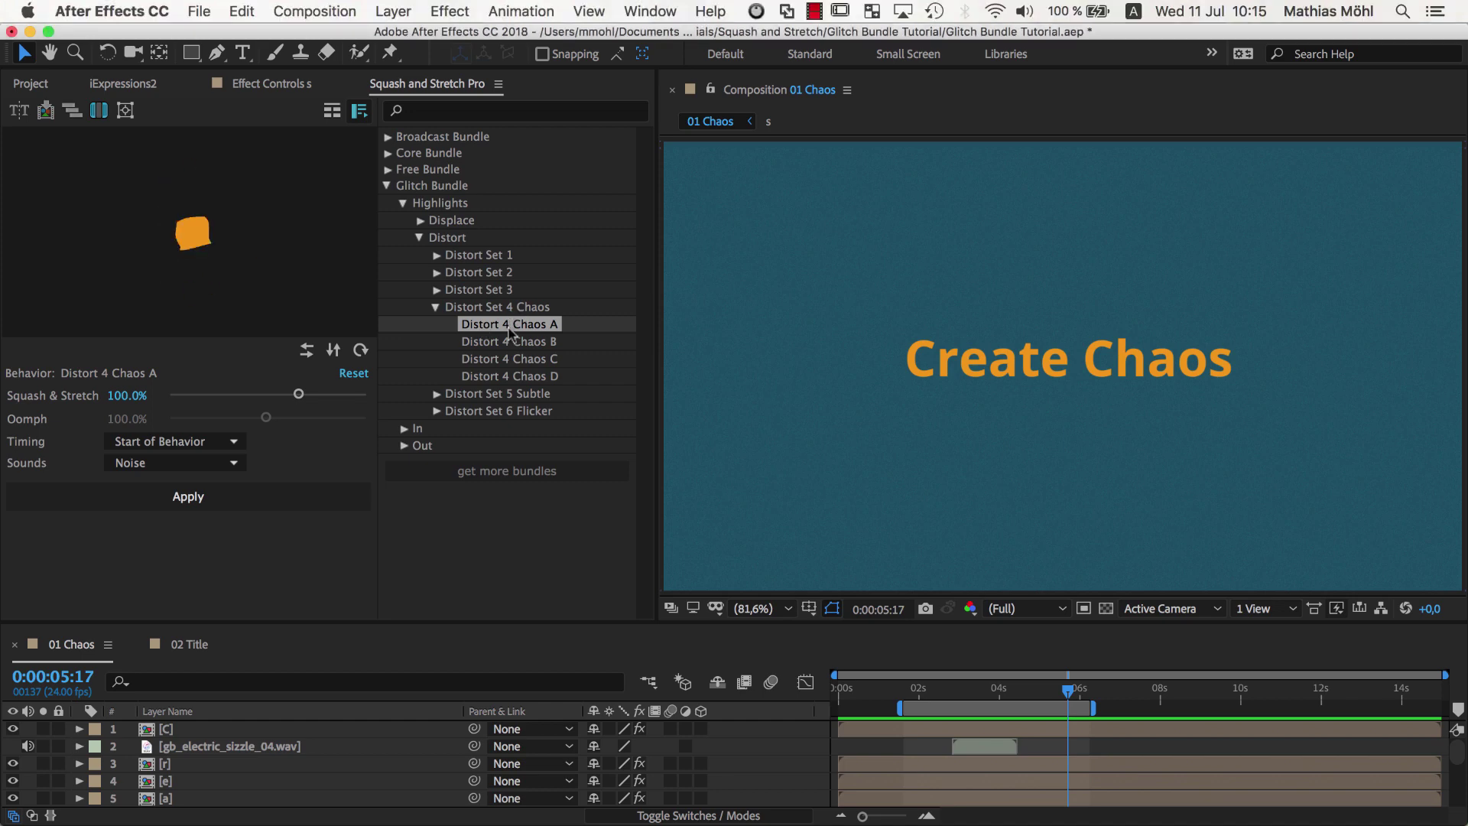
left_click(512, 341)
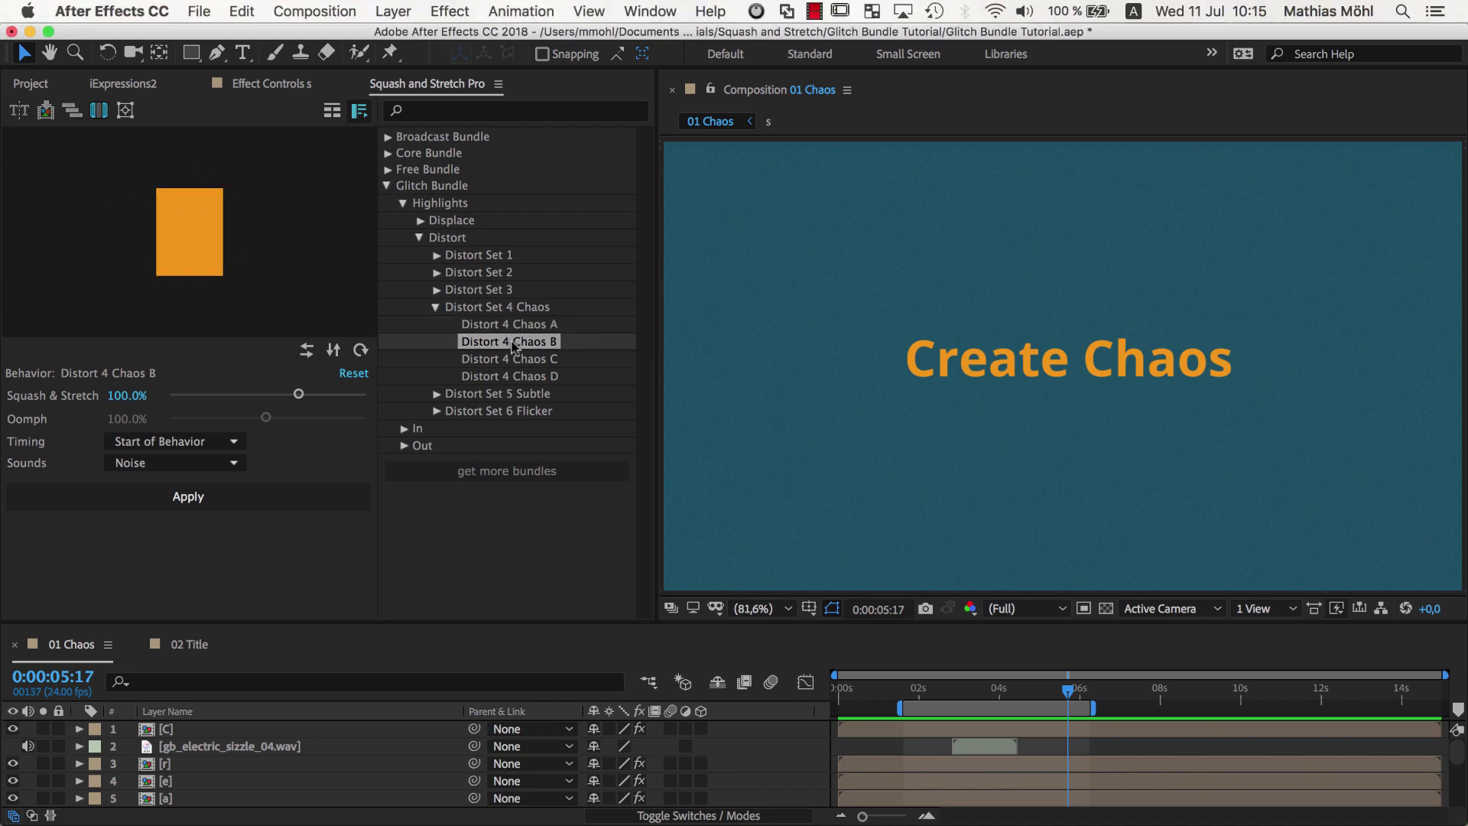
left_click(511, 361)
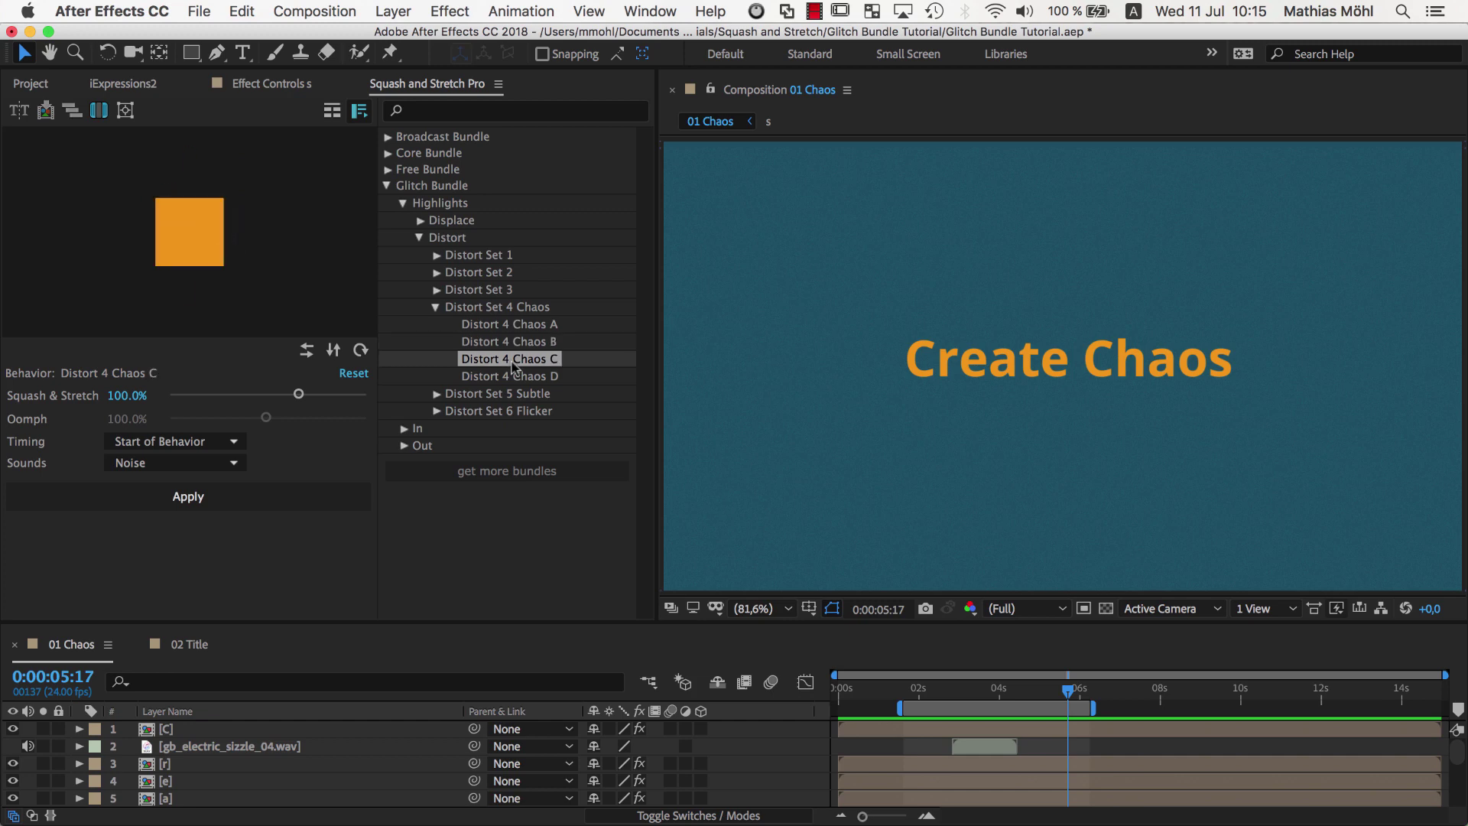
left_click(512, 380)
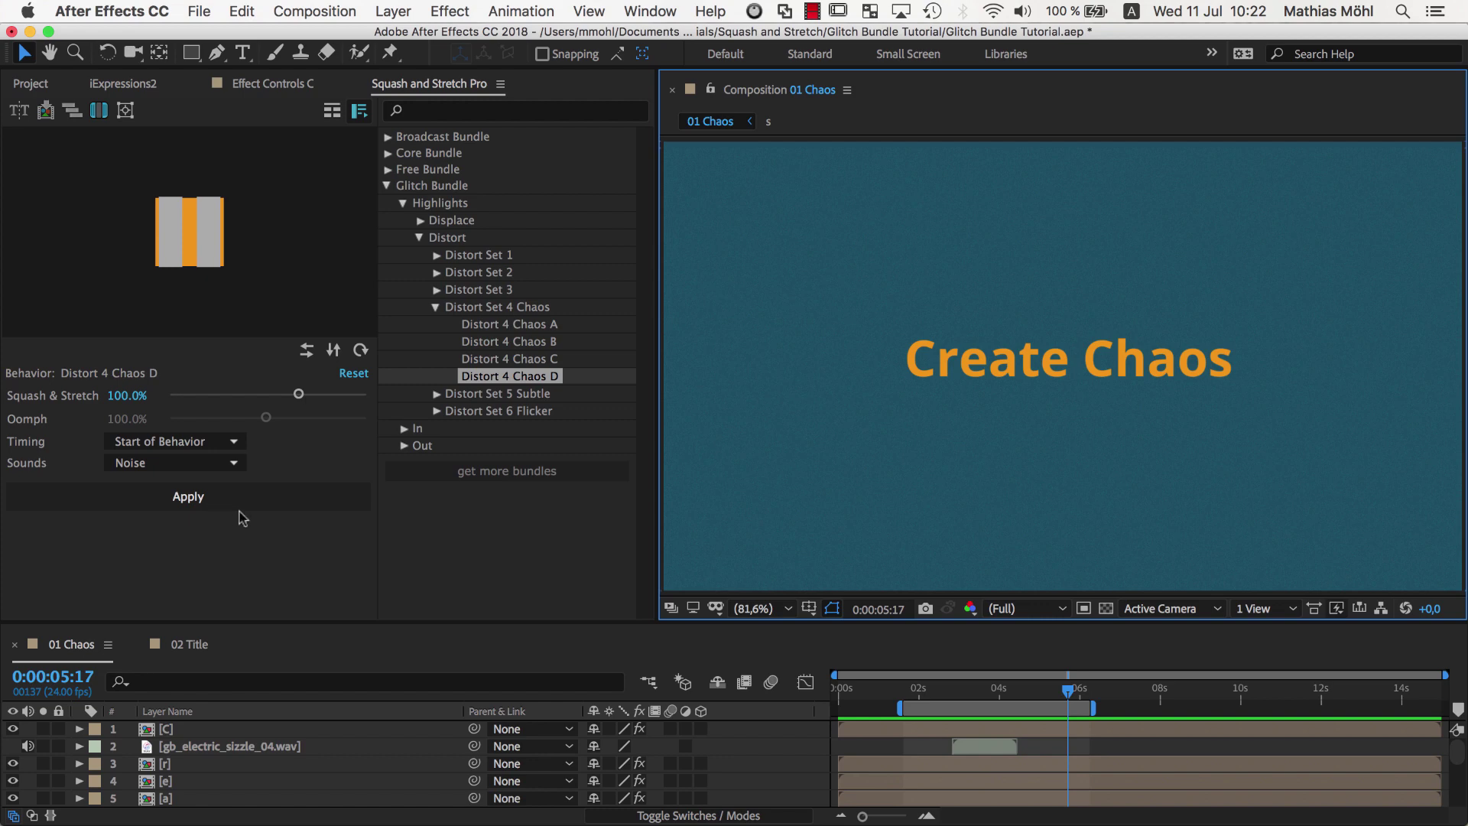
Step: Show letter C's Position keyframes, move to 0:00:02:21, and set the sound to None
left_click(219, 731)
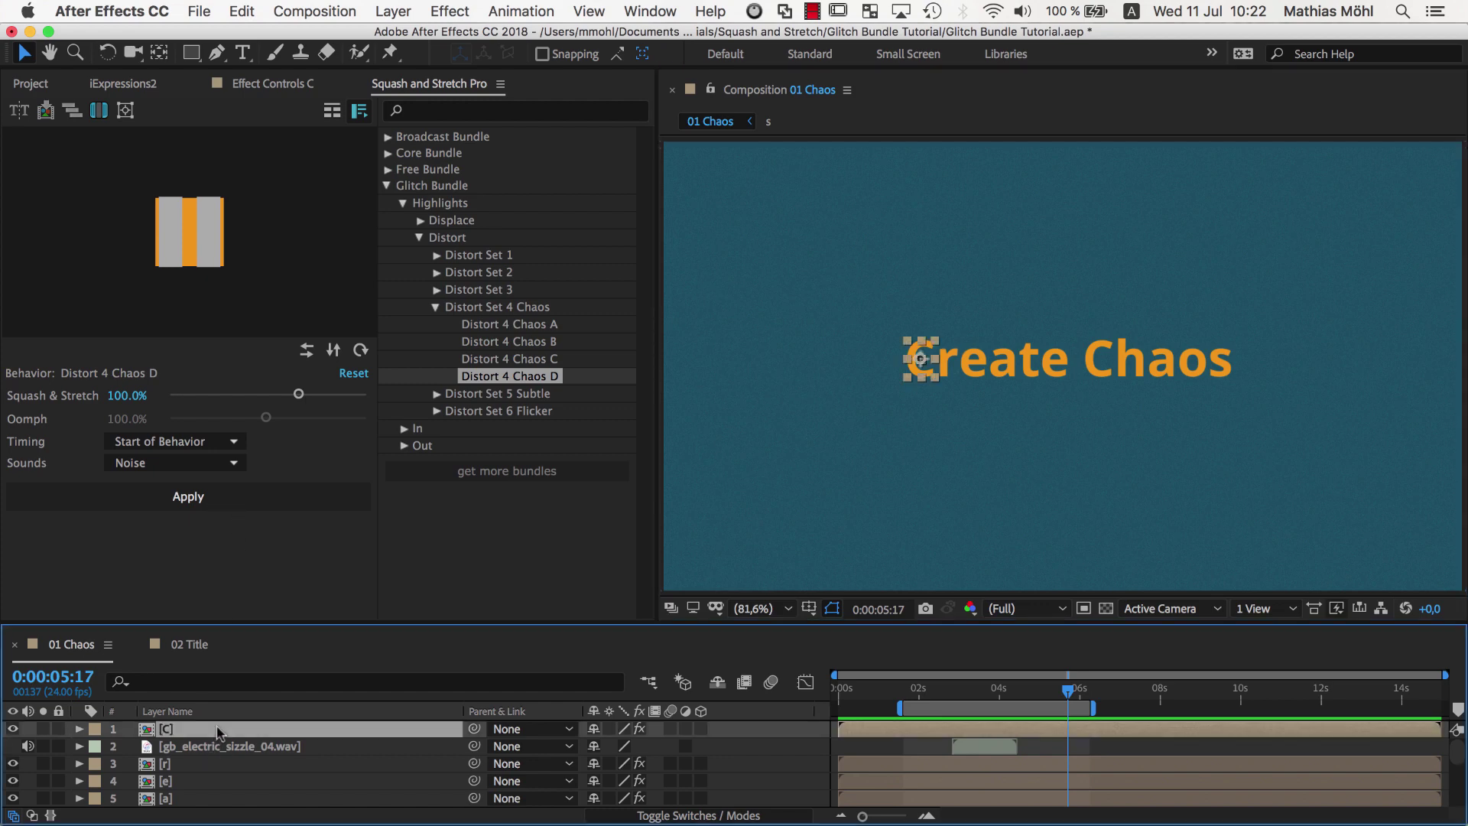
key("u")
left_click_drag(981, 695, 956, 692)
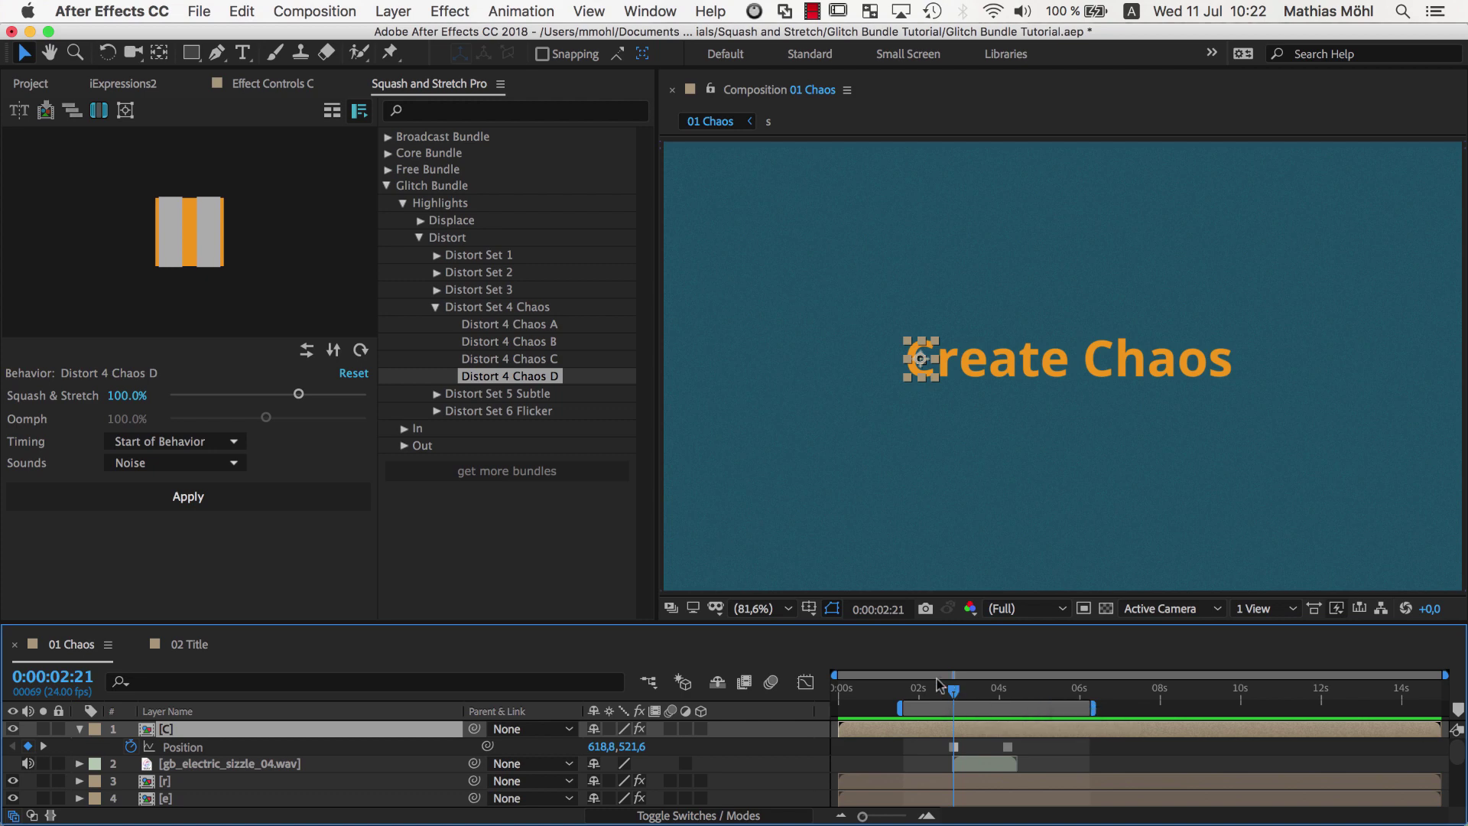
left_click(228, 463)
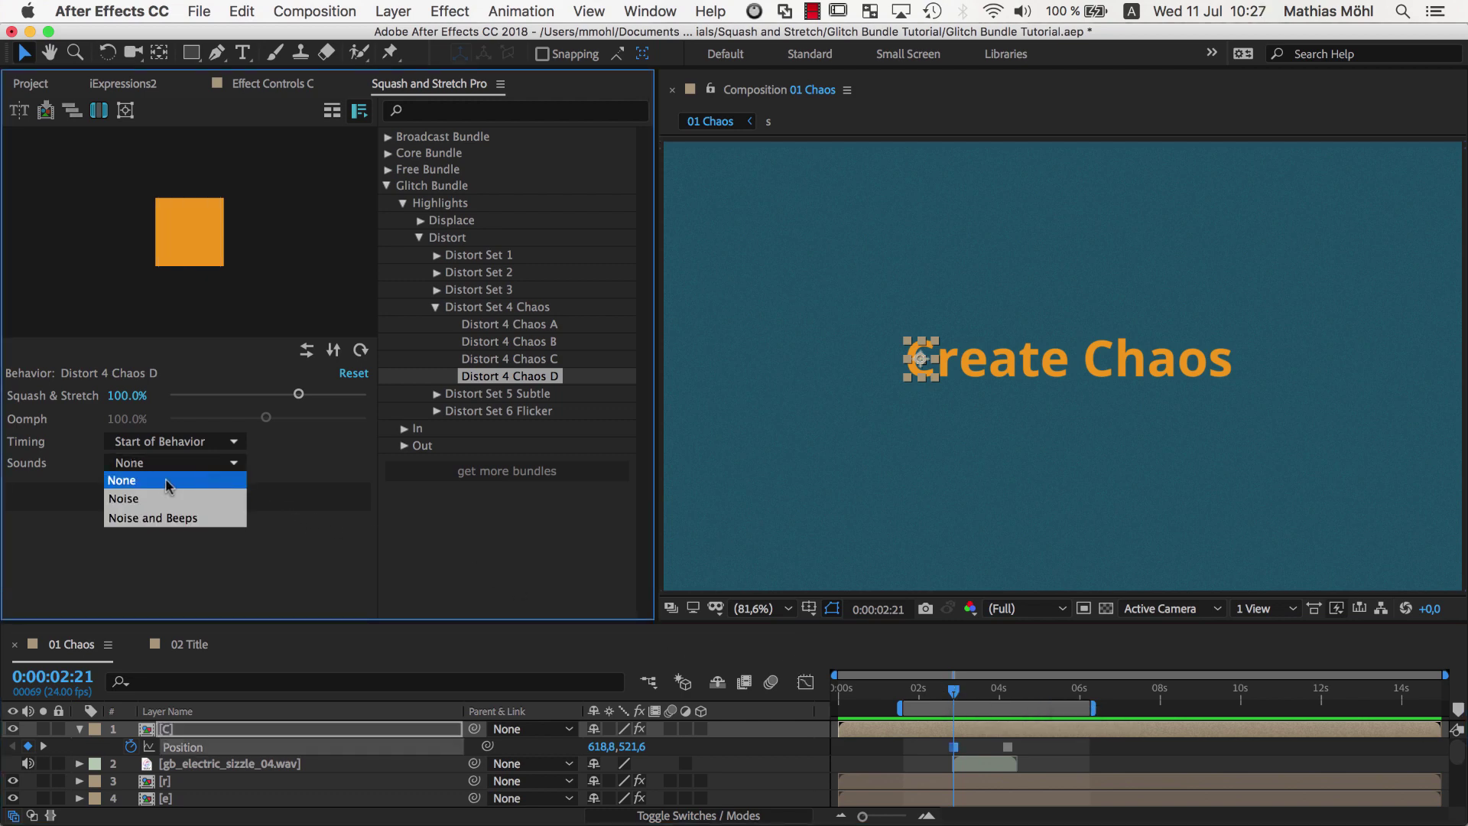
left_click(166, 482)
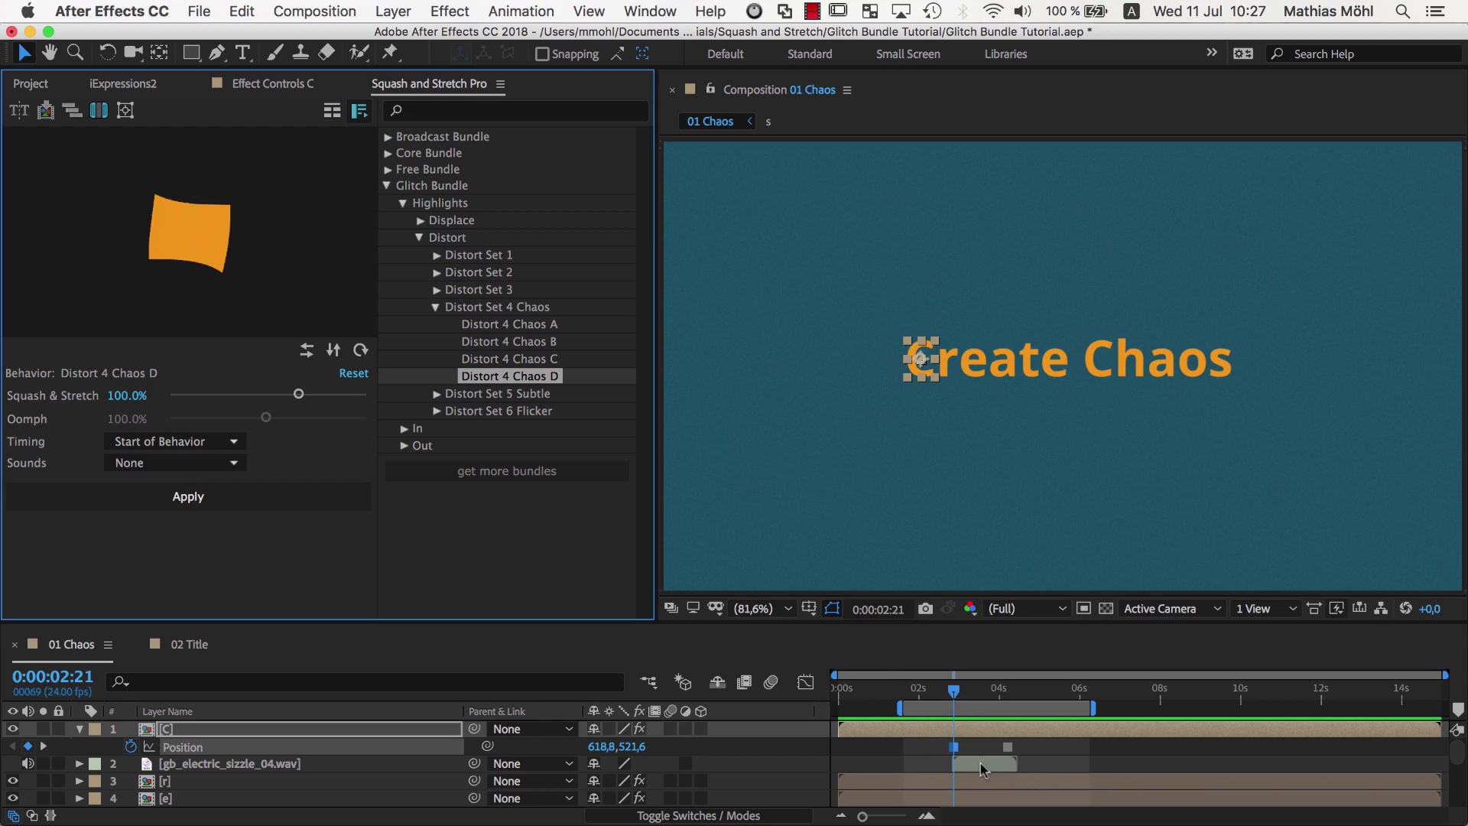
Step: Select various letters of Create Chaos and try the Distort 4 Chaos B and C behaviors
left_click(953, 365)
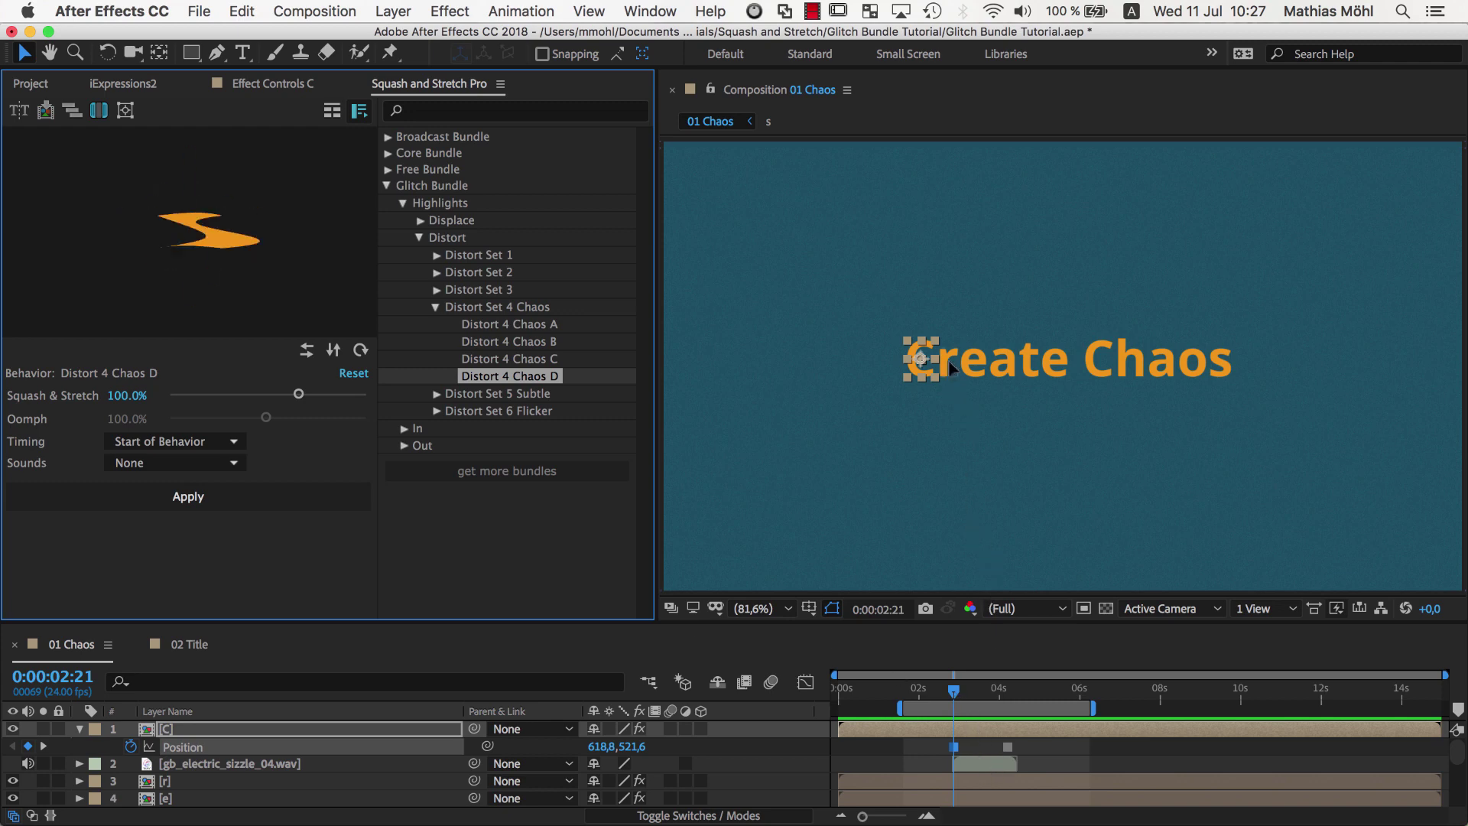
left_click(1162, 366, "shift")
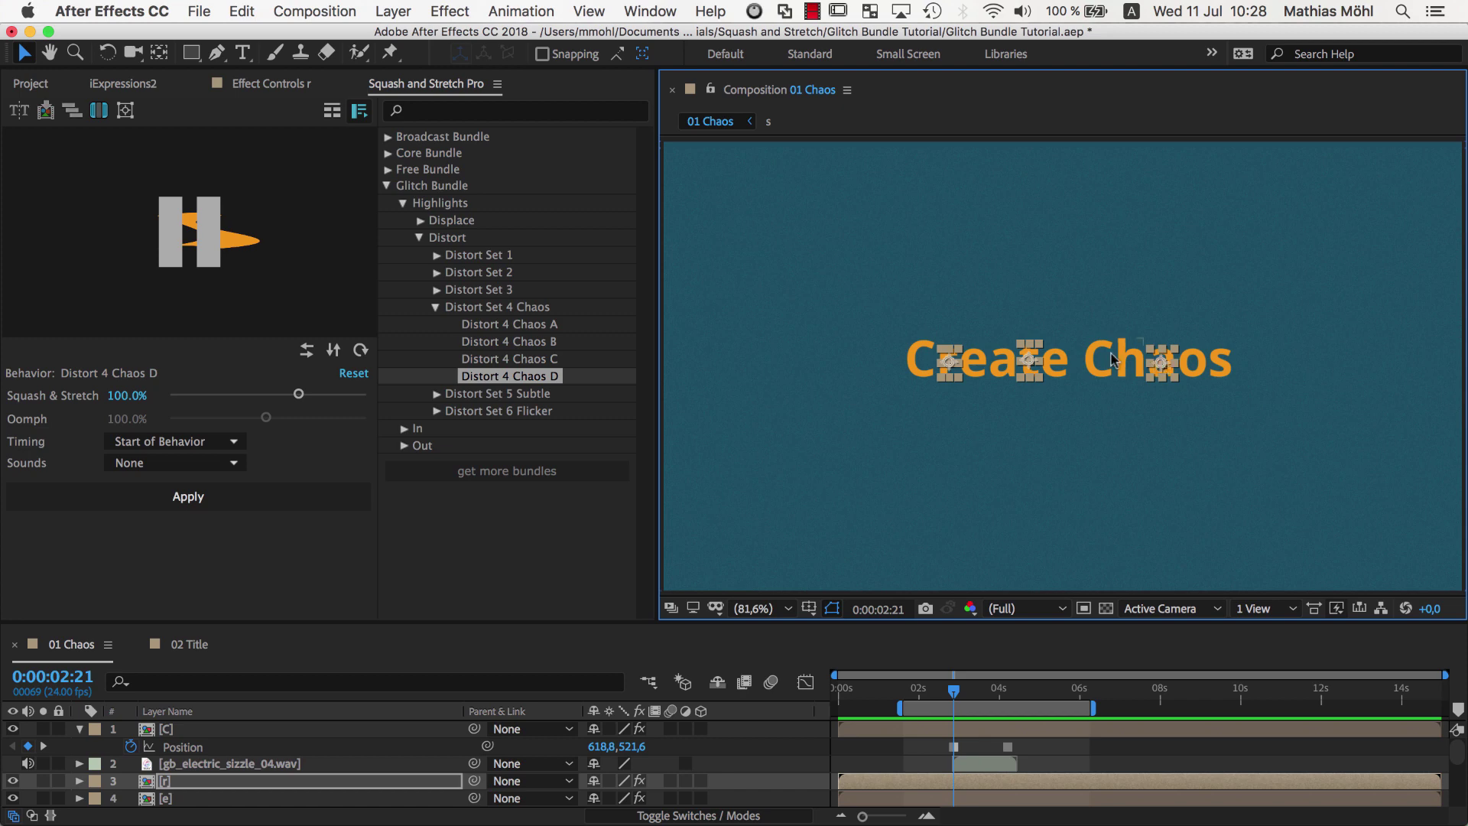
left_click(550, 342)
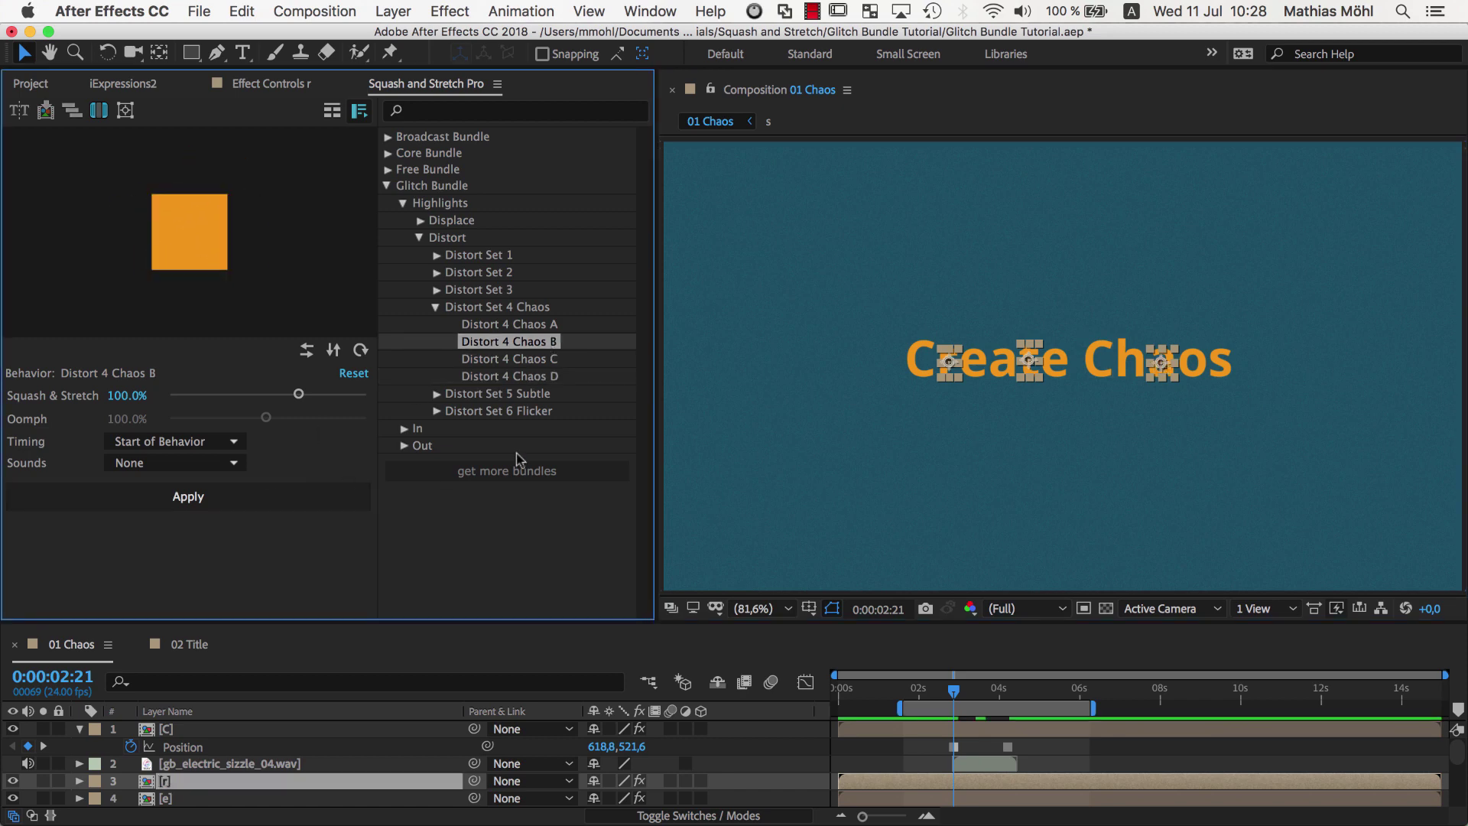
left_click(1000, 363)
left_click(1101, 361, "shift")
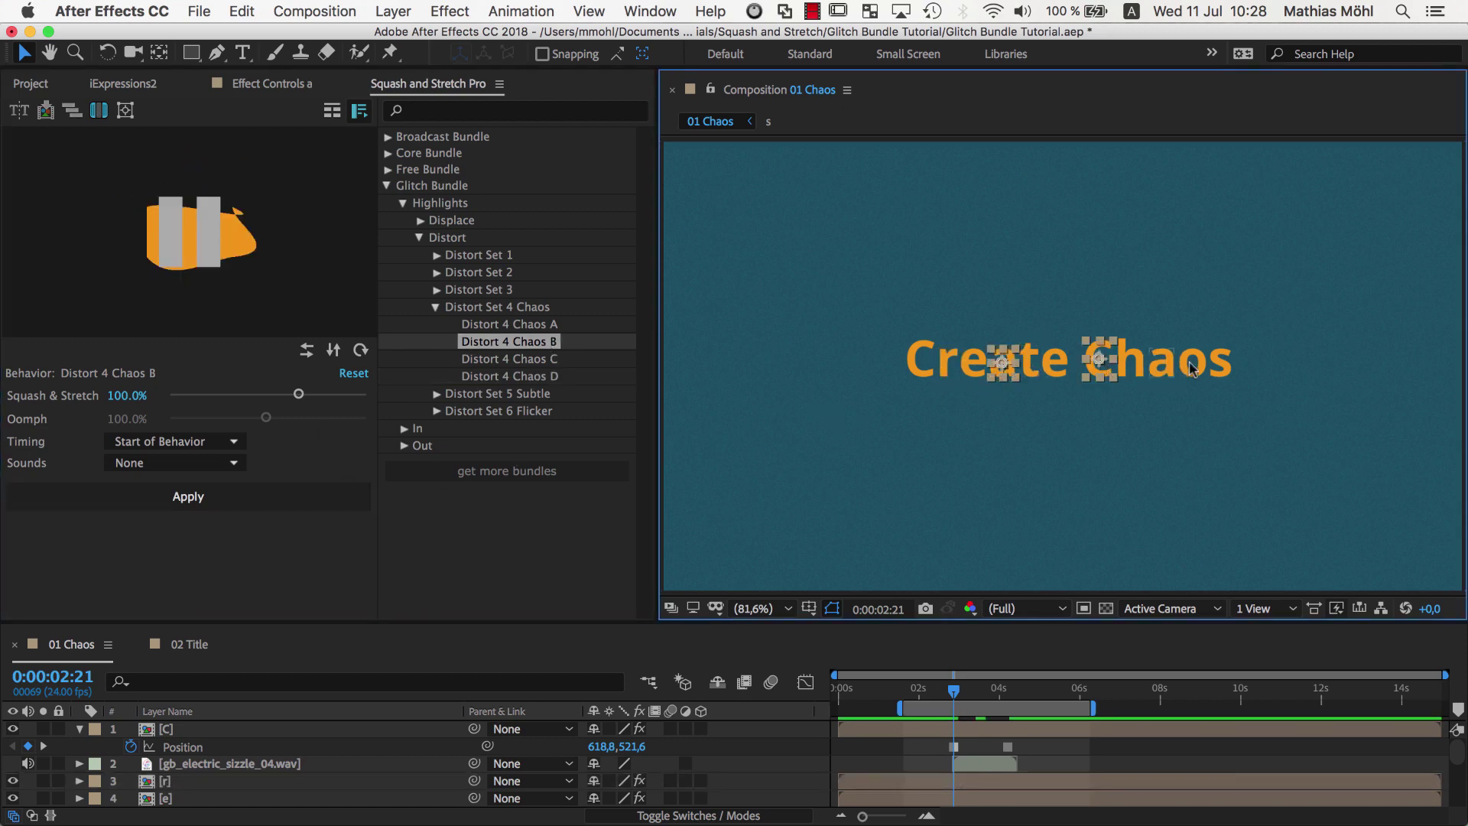
left_click(1216, 370, "shift")
left_click(601, 358)
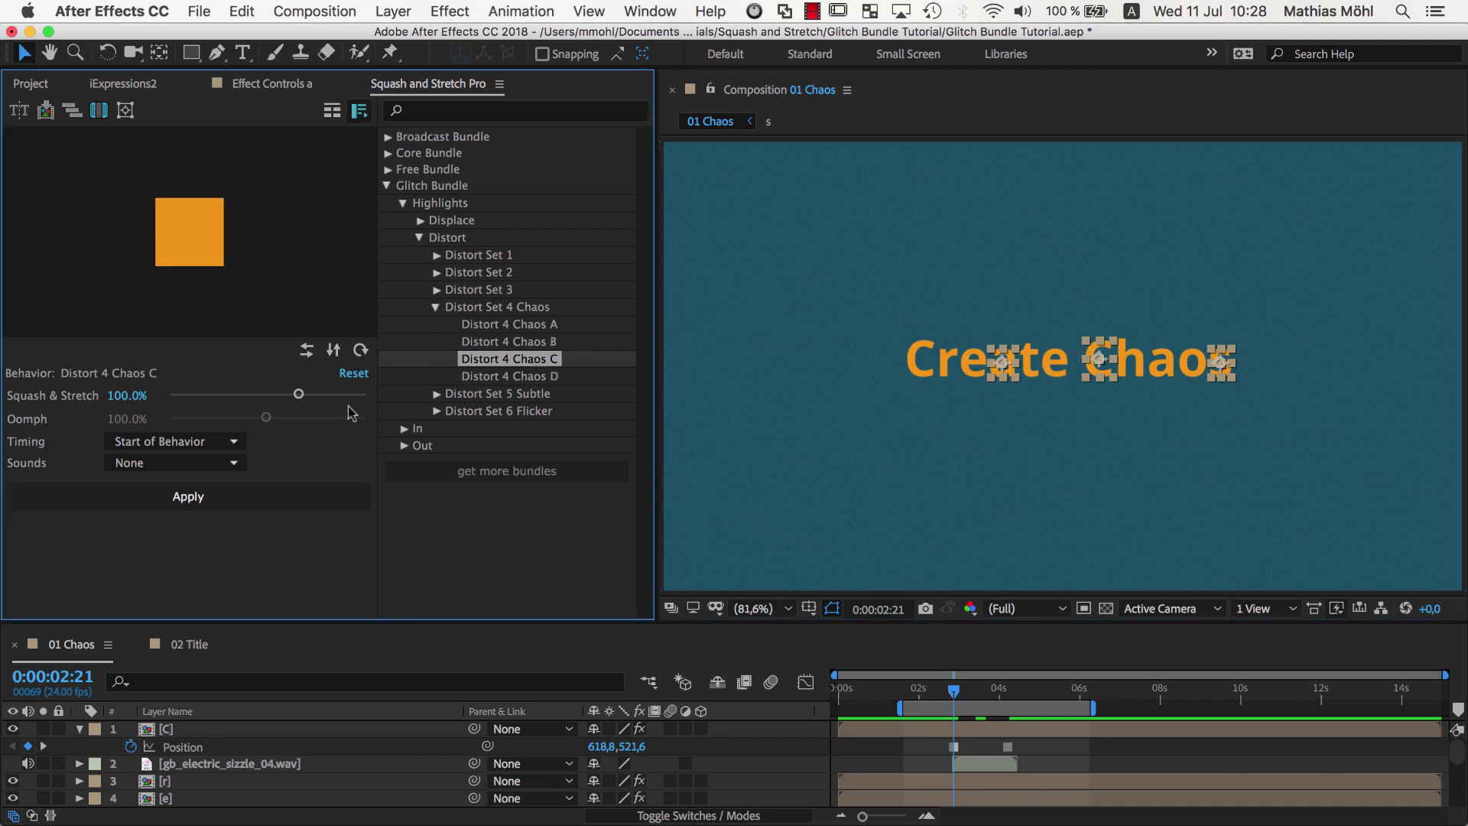
Step: Select the C of Create and apply the Distort 4 Chaos D glitch
left_click(276, 498)
left_click(920, 370)
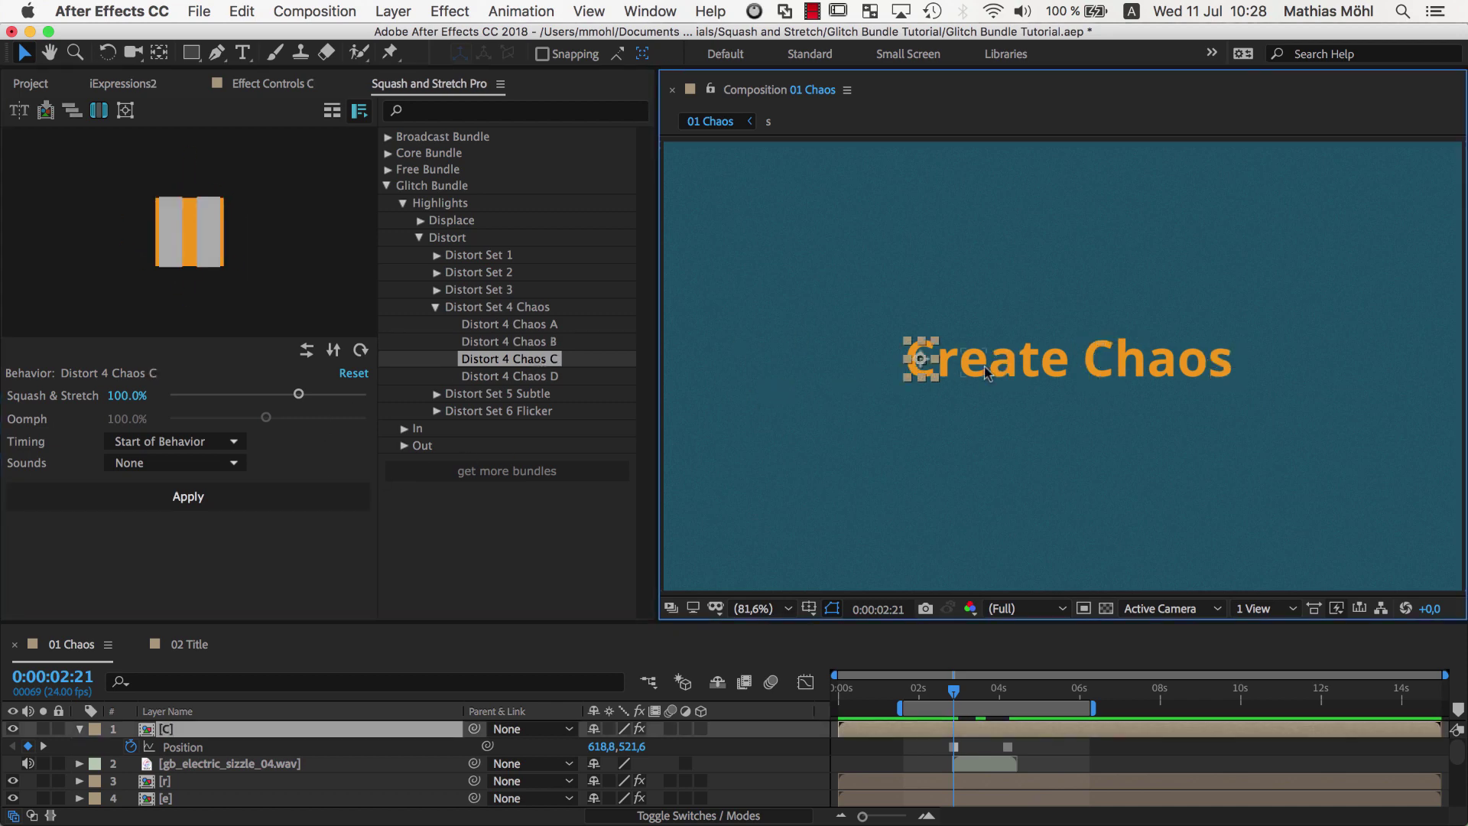
left_click(1001, 367, "shift")
left_click(1189, 370, "shift")
left_click(491, 376)
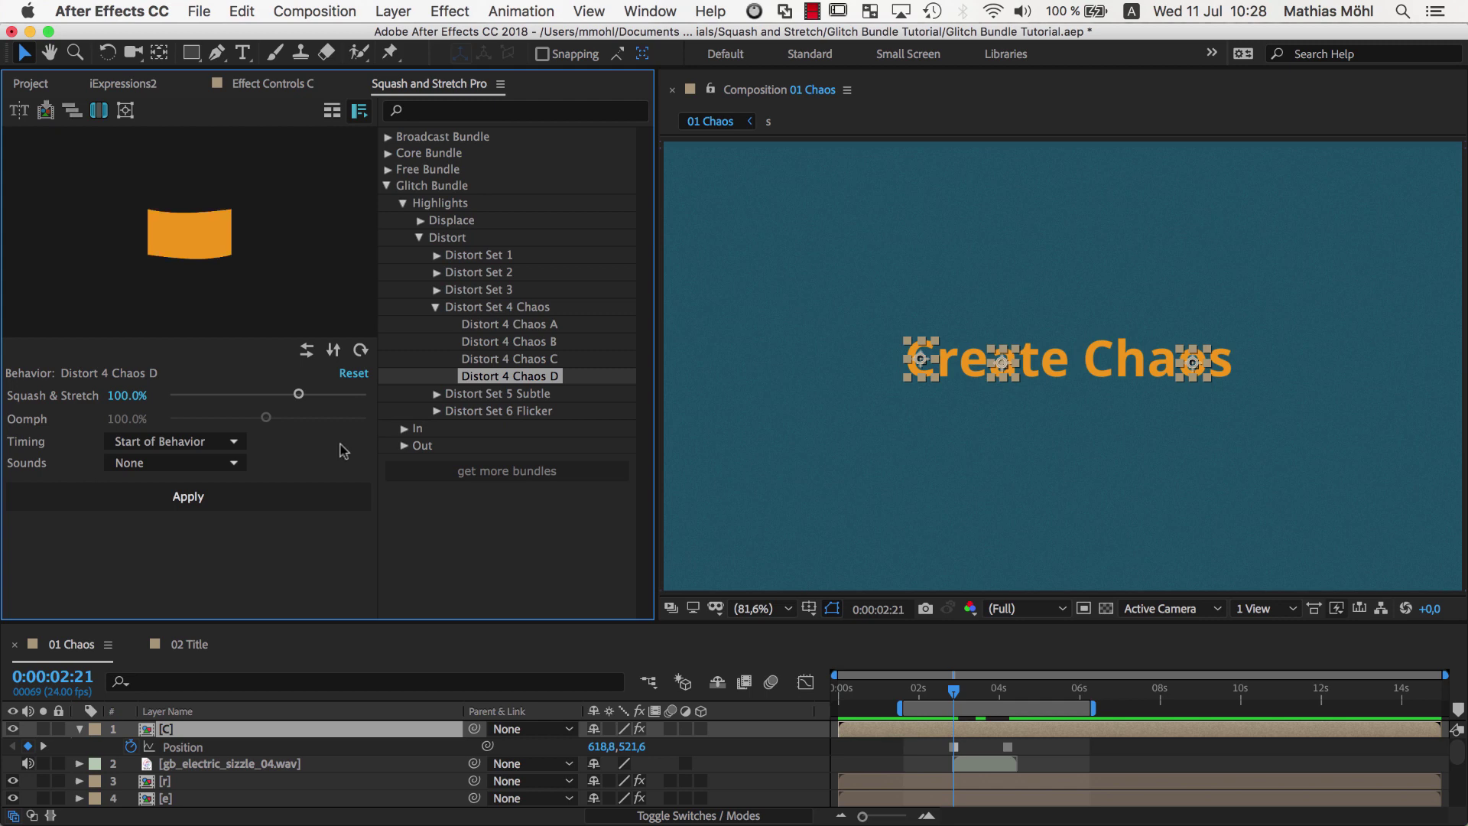
left_click(315, 497)
Step: Play back the glitch from before it starts, then marquee-select the Create Chaos letters
left_click(910, 691)
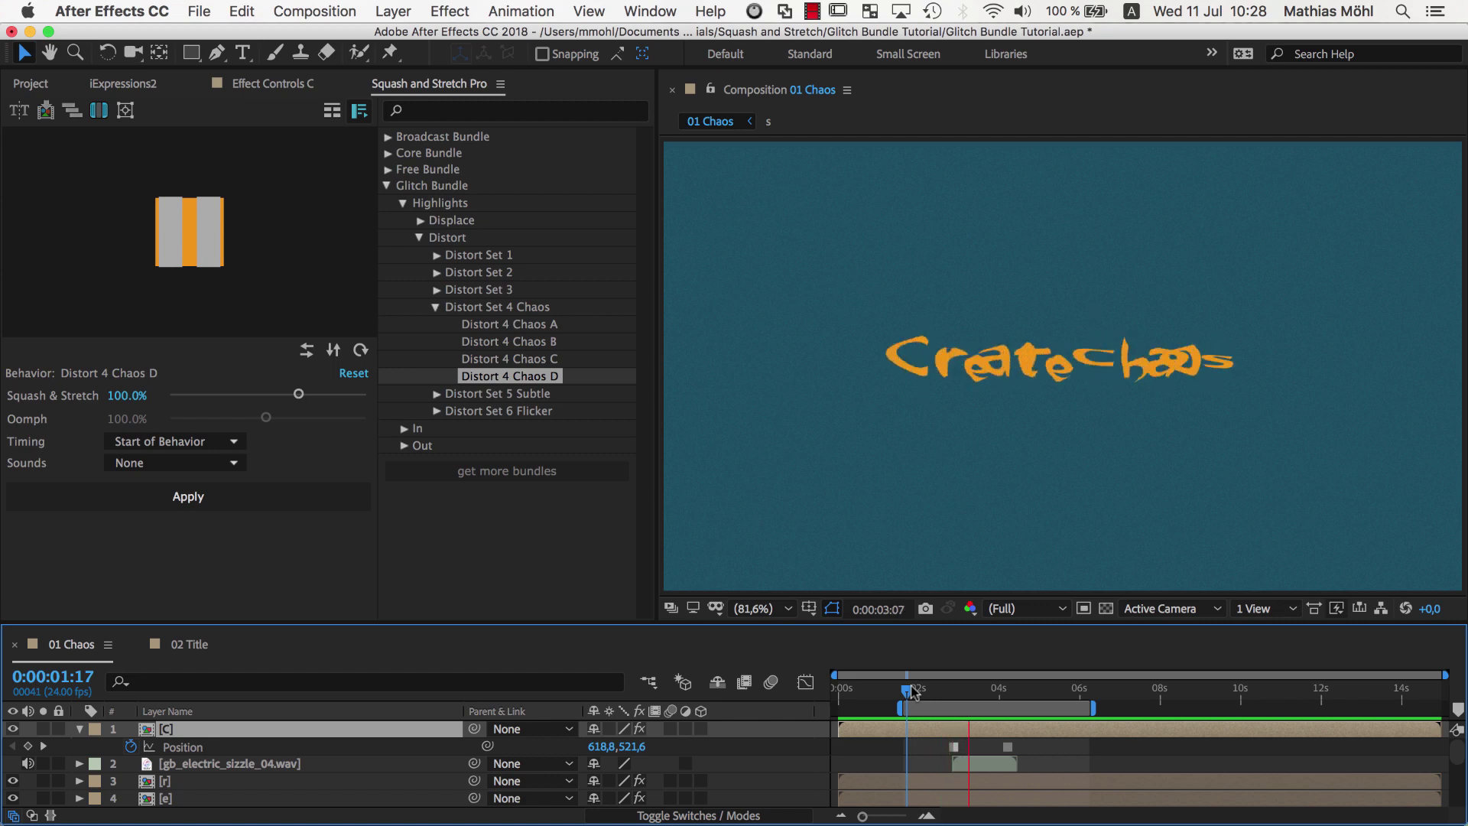
key("space")
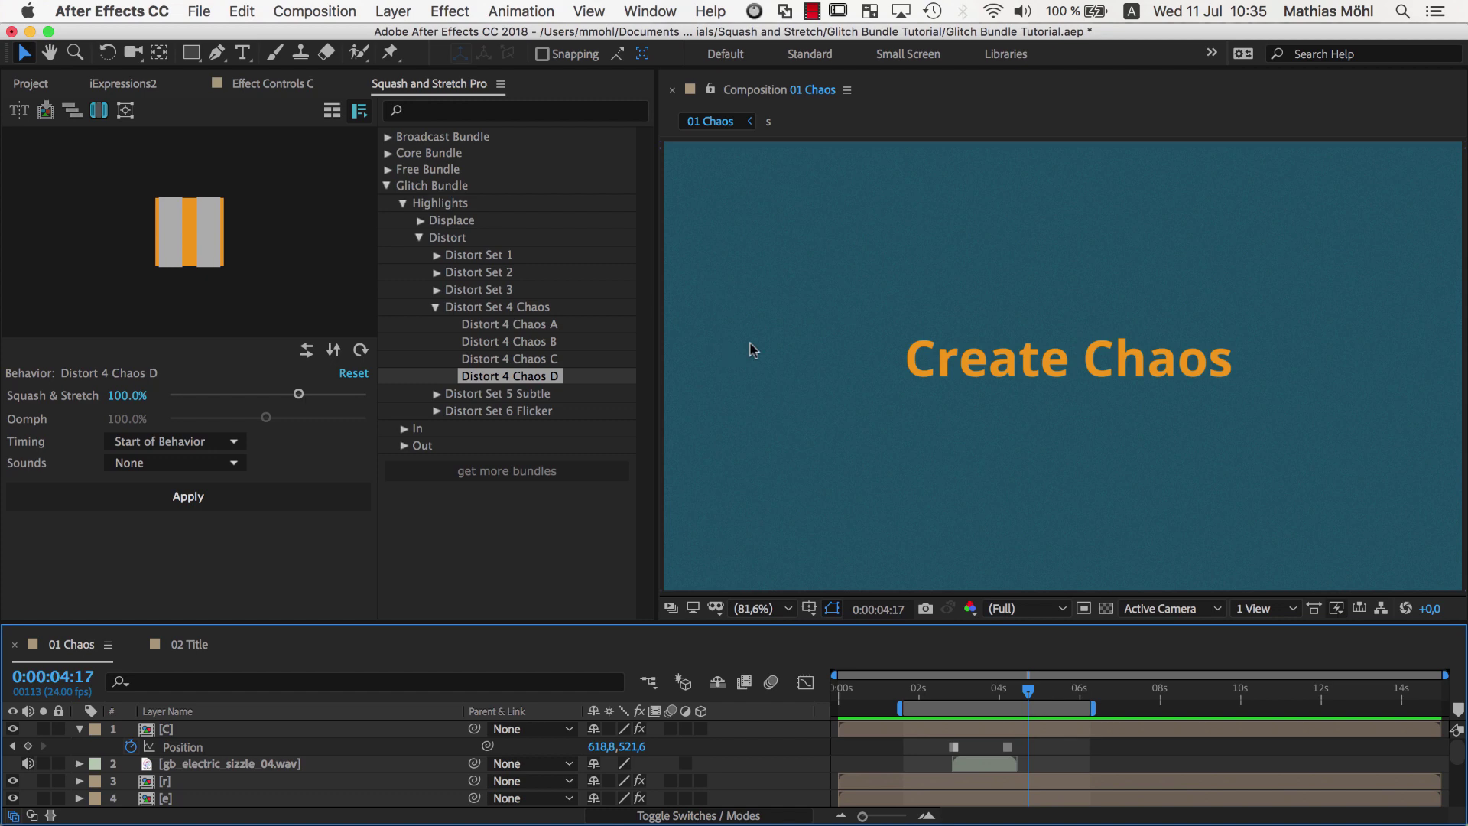
left_click_drag(782, 326, 1234, 447)
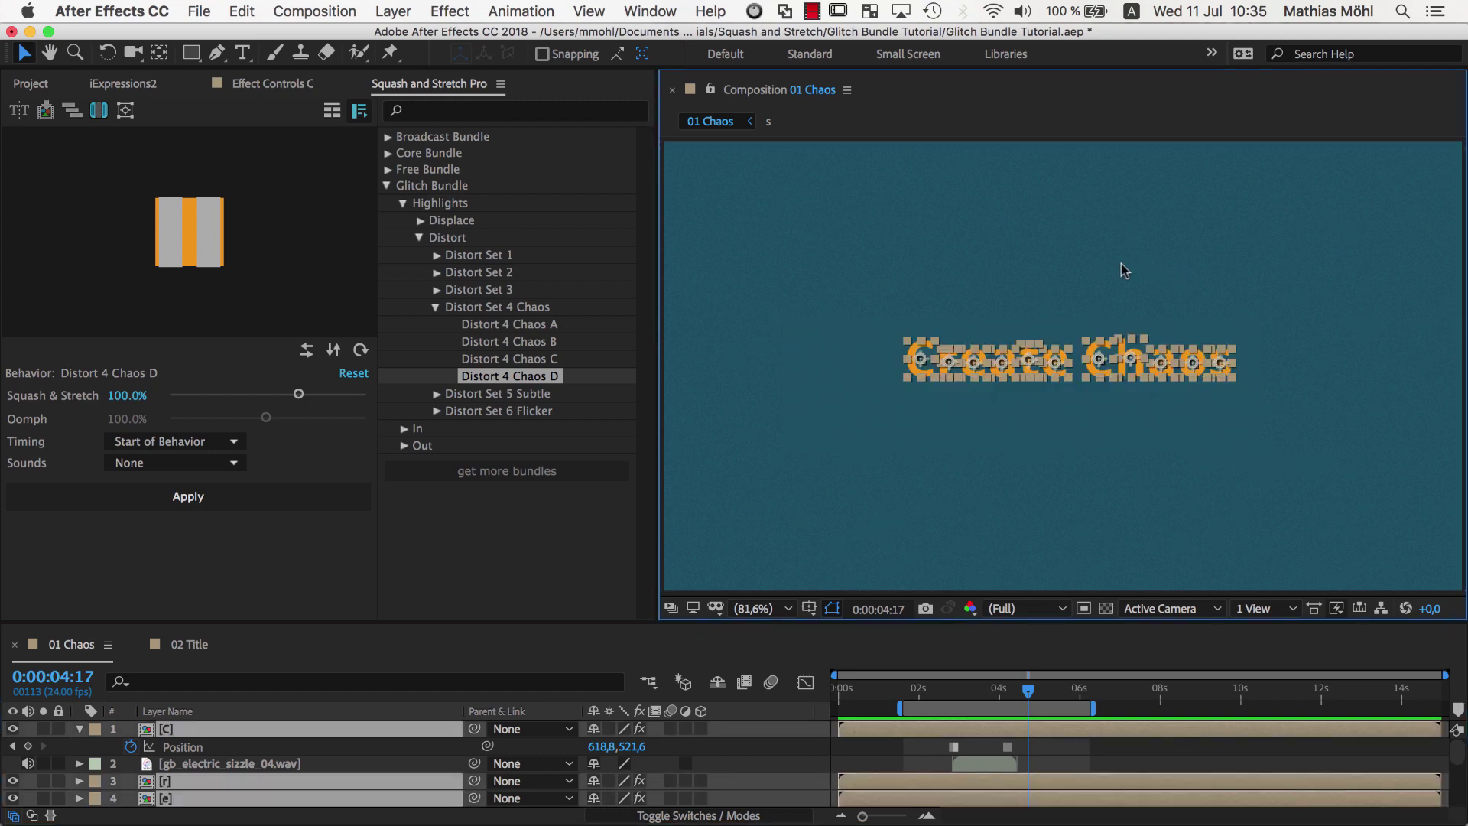
Step: In 02 Title, select the D logo and all title layers, then begin Layer > Pre-compose
left_click(218, 644)
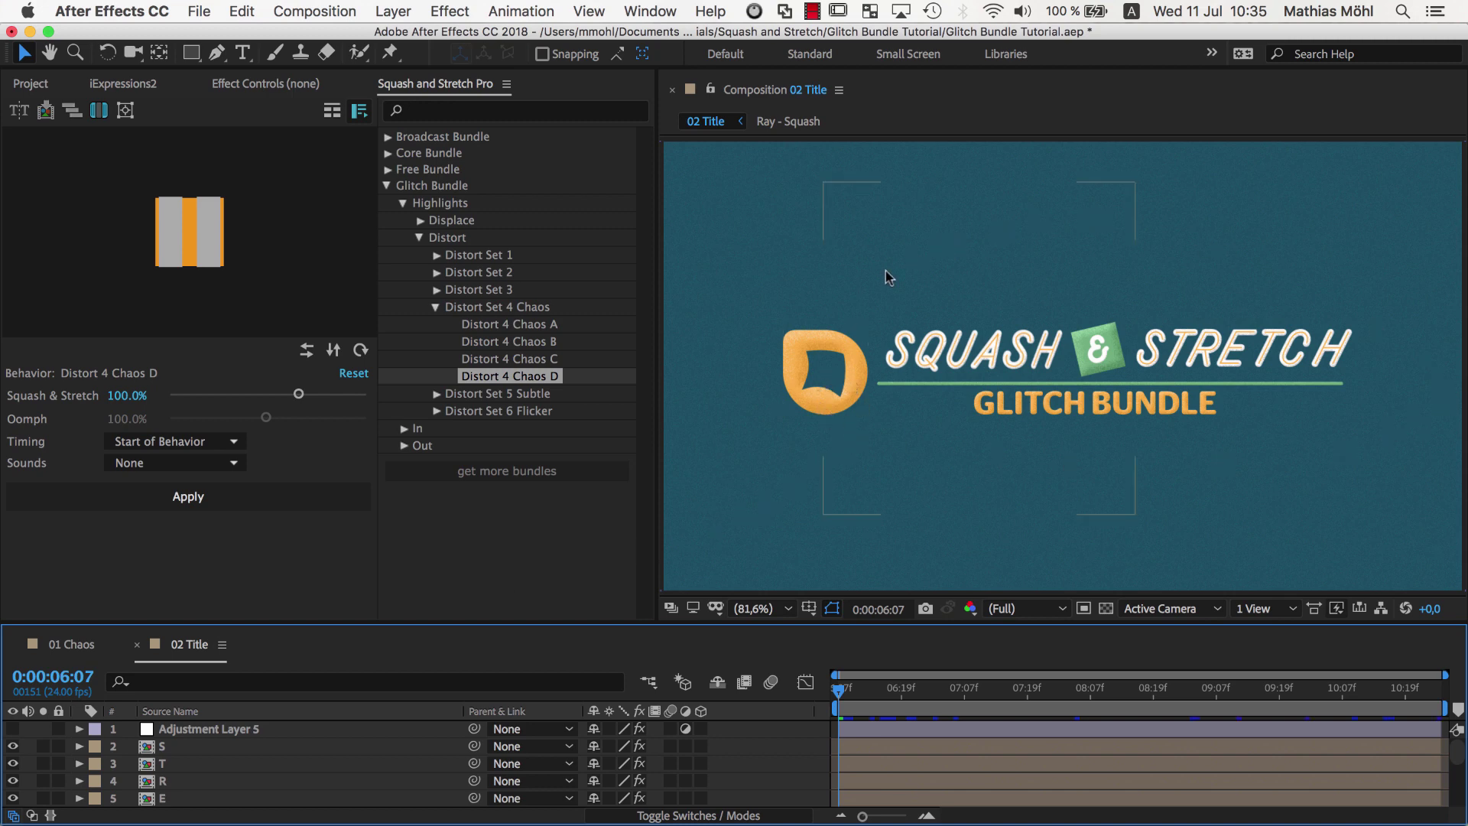
left_click(832, 338)
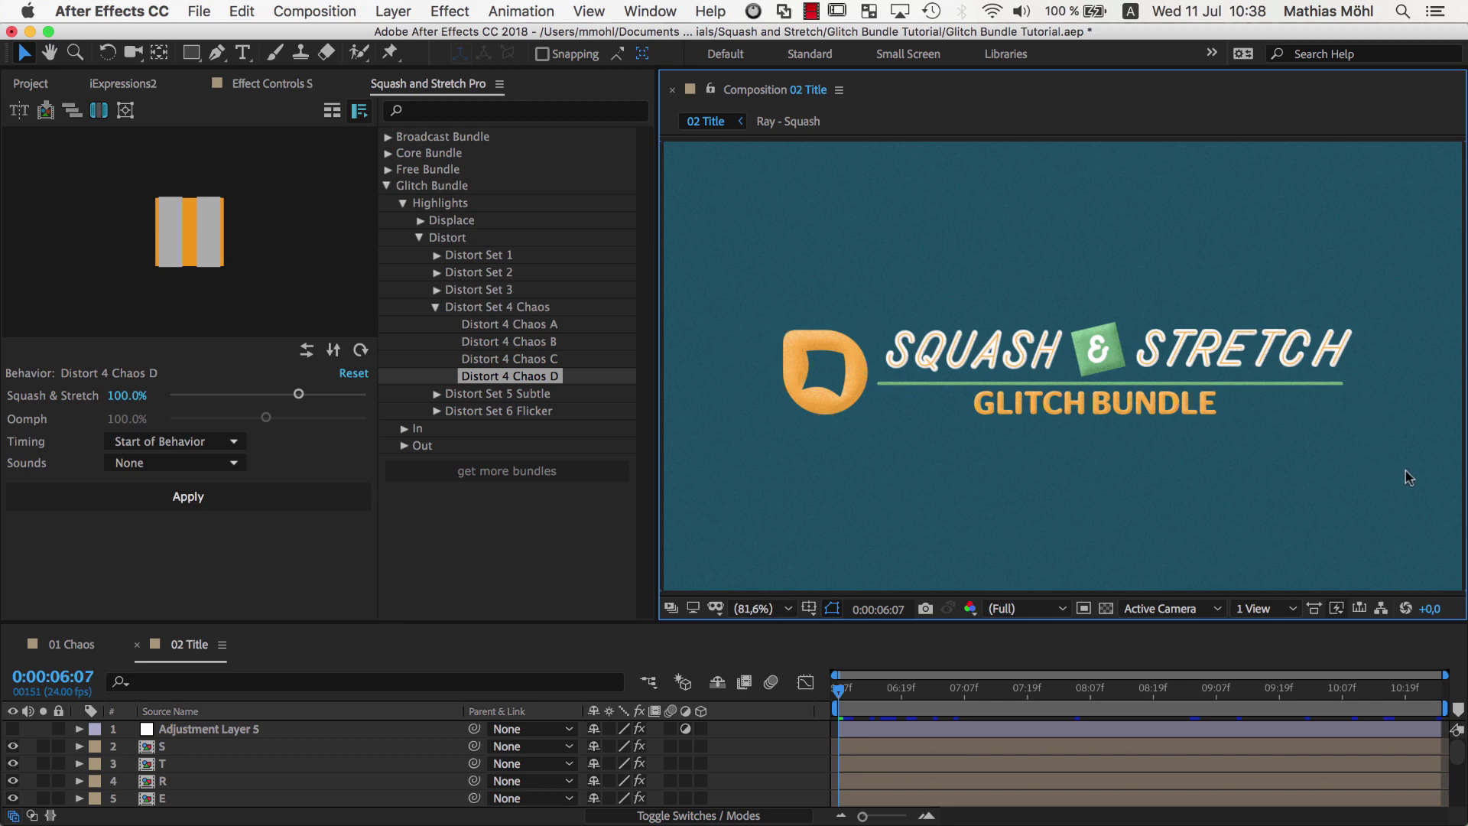
left_click_drag(1406, 470, 718, 264)
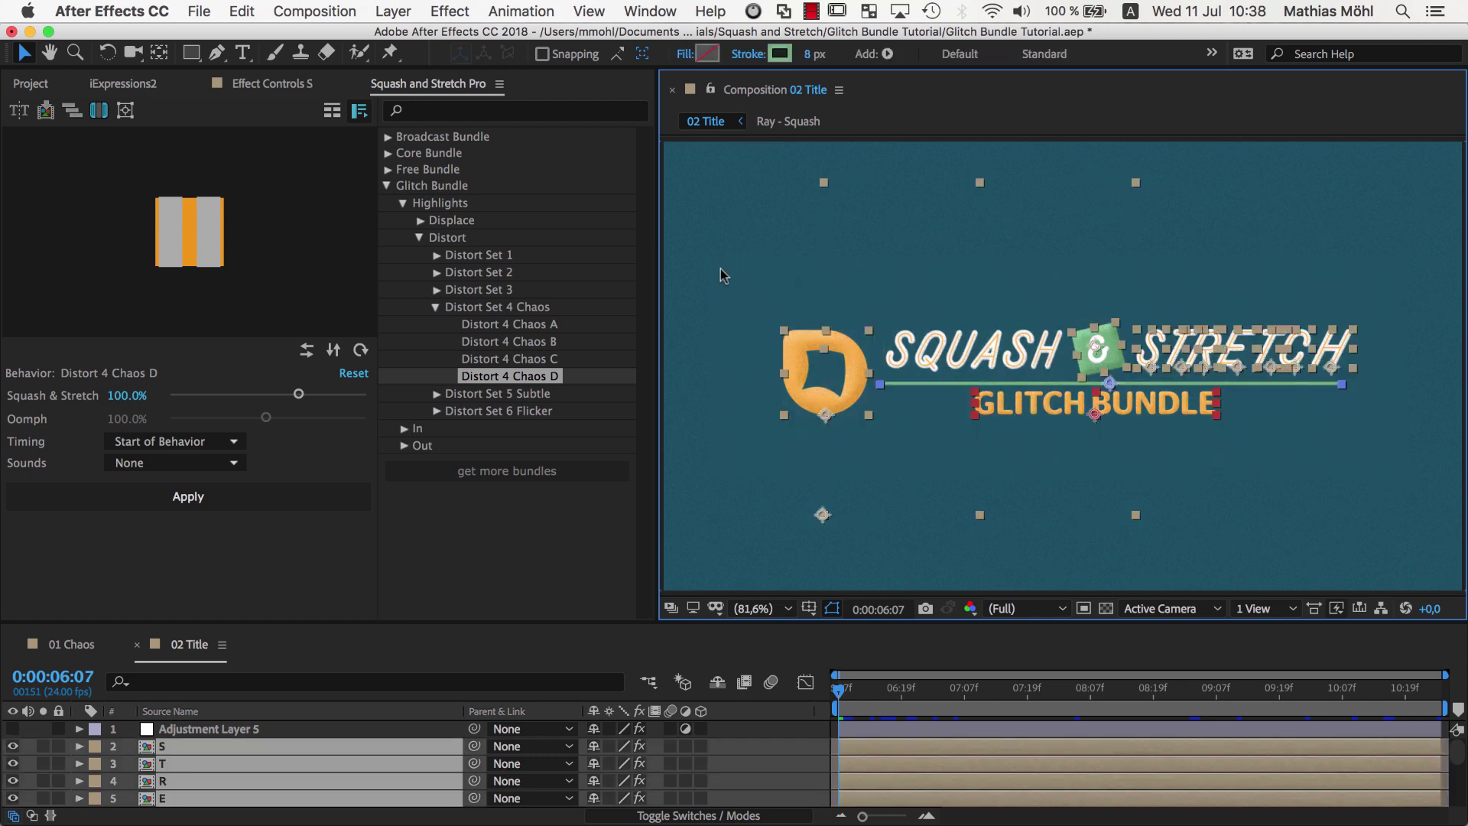
left_click(393, 10)
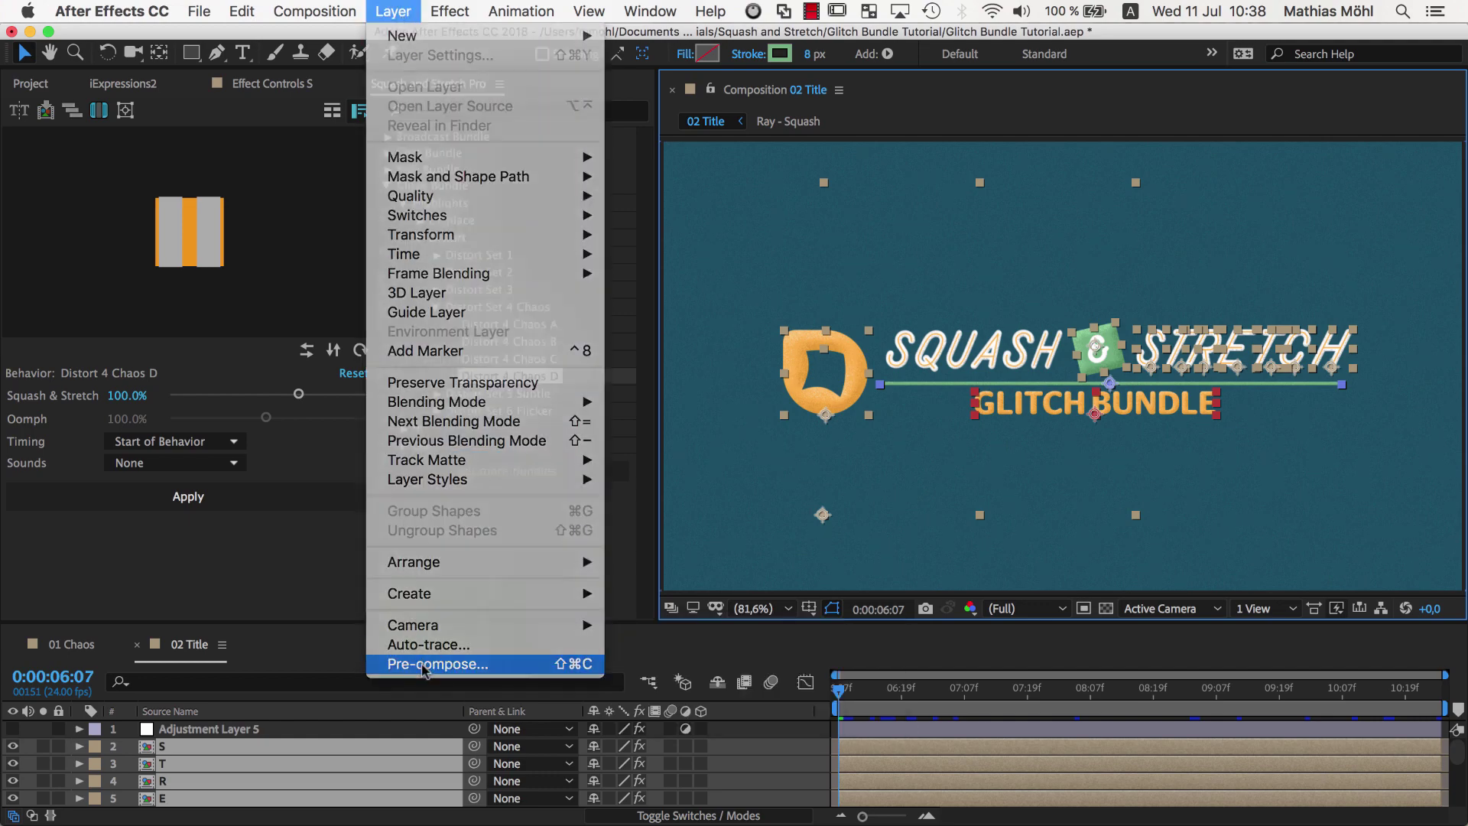
left_click(459, 664)
Step: Confirm Pre-comp 1, then apply Distort 3 A with Noise sound to it
left_click(851, 475)
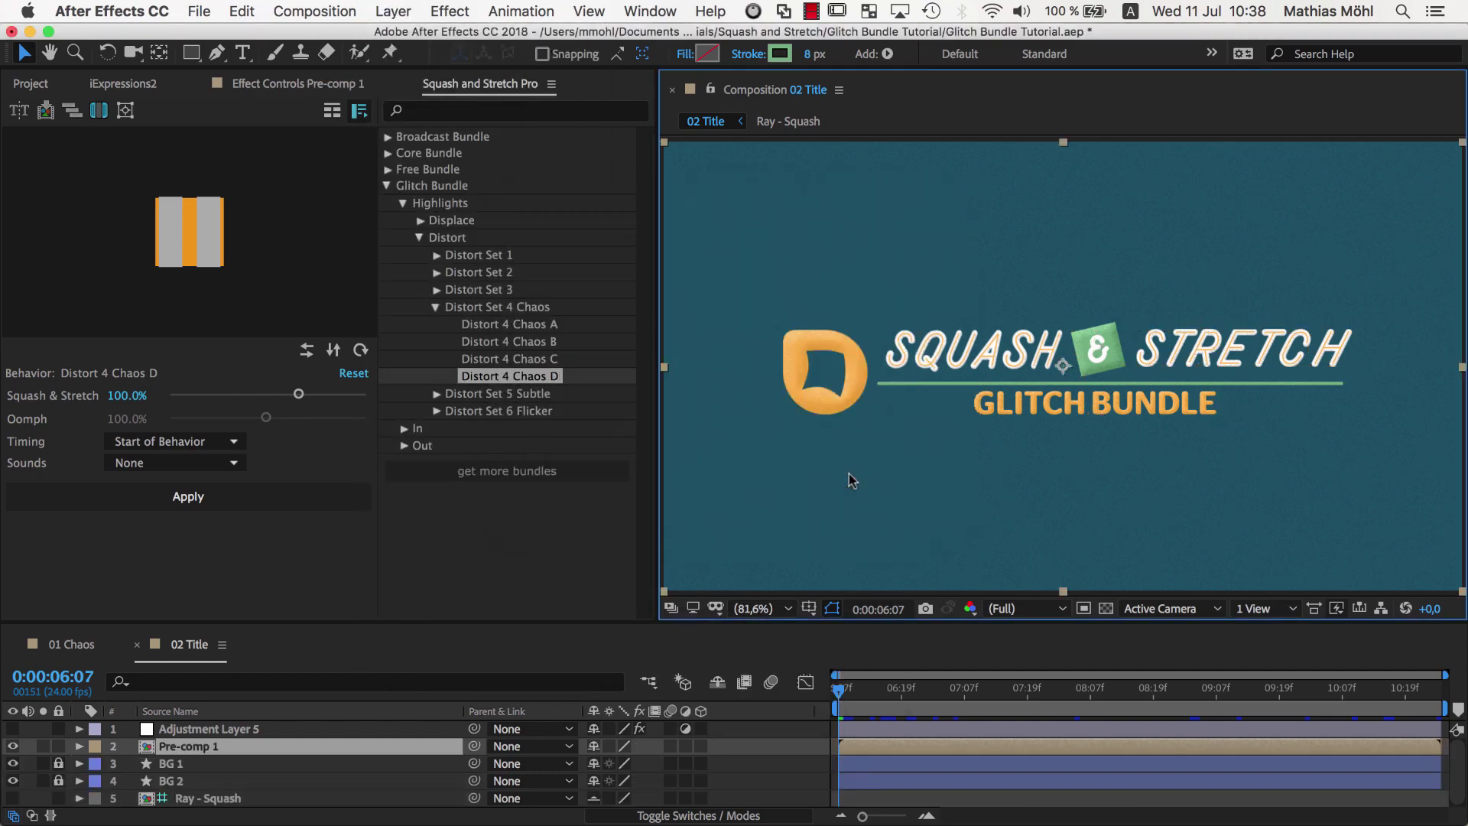
left_click(436, 291)
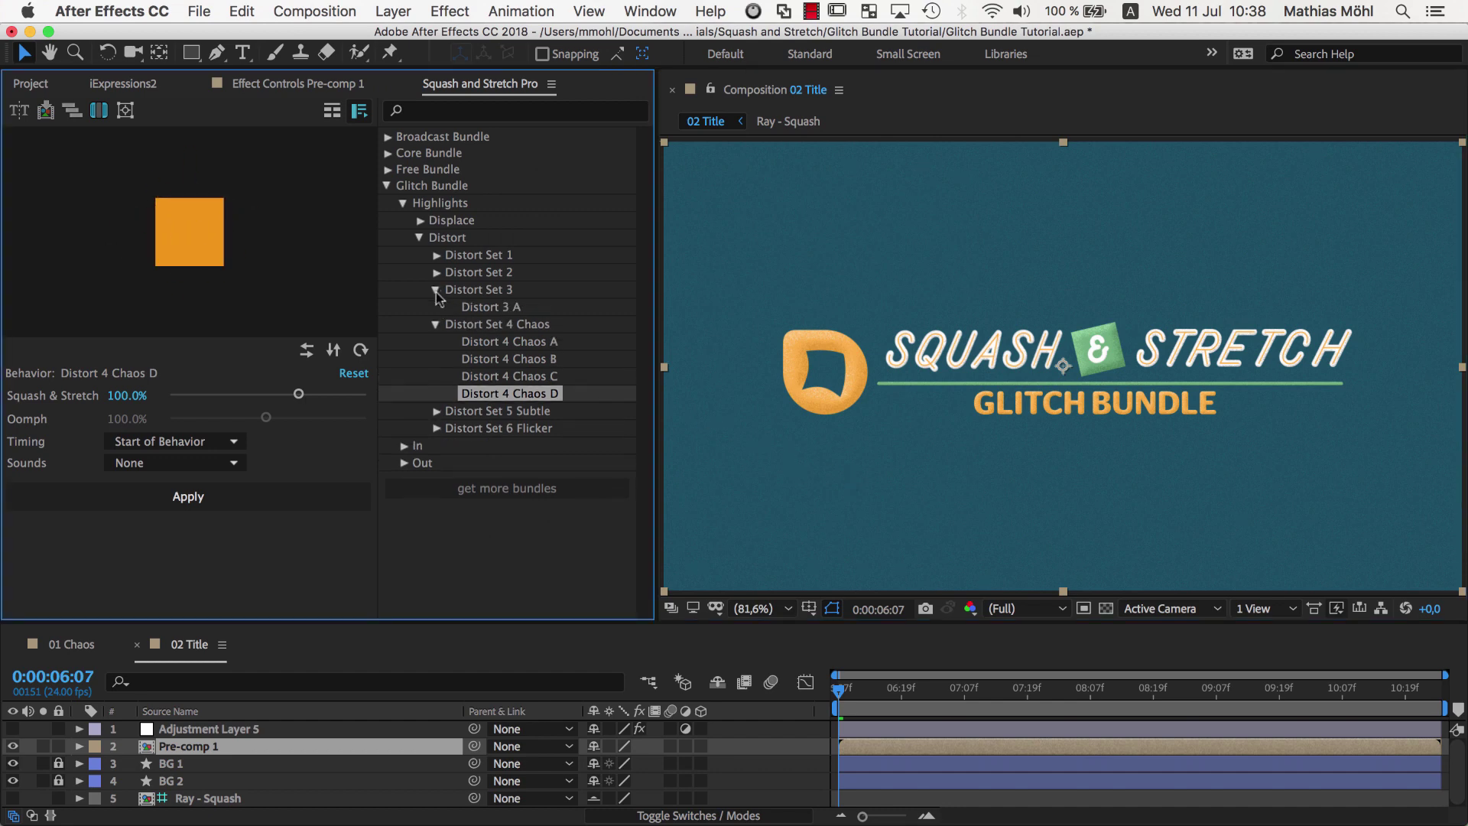
left_click(475, 309)
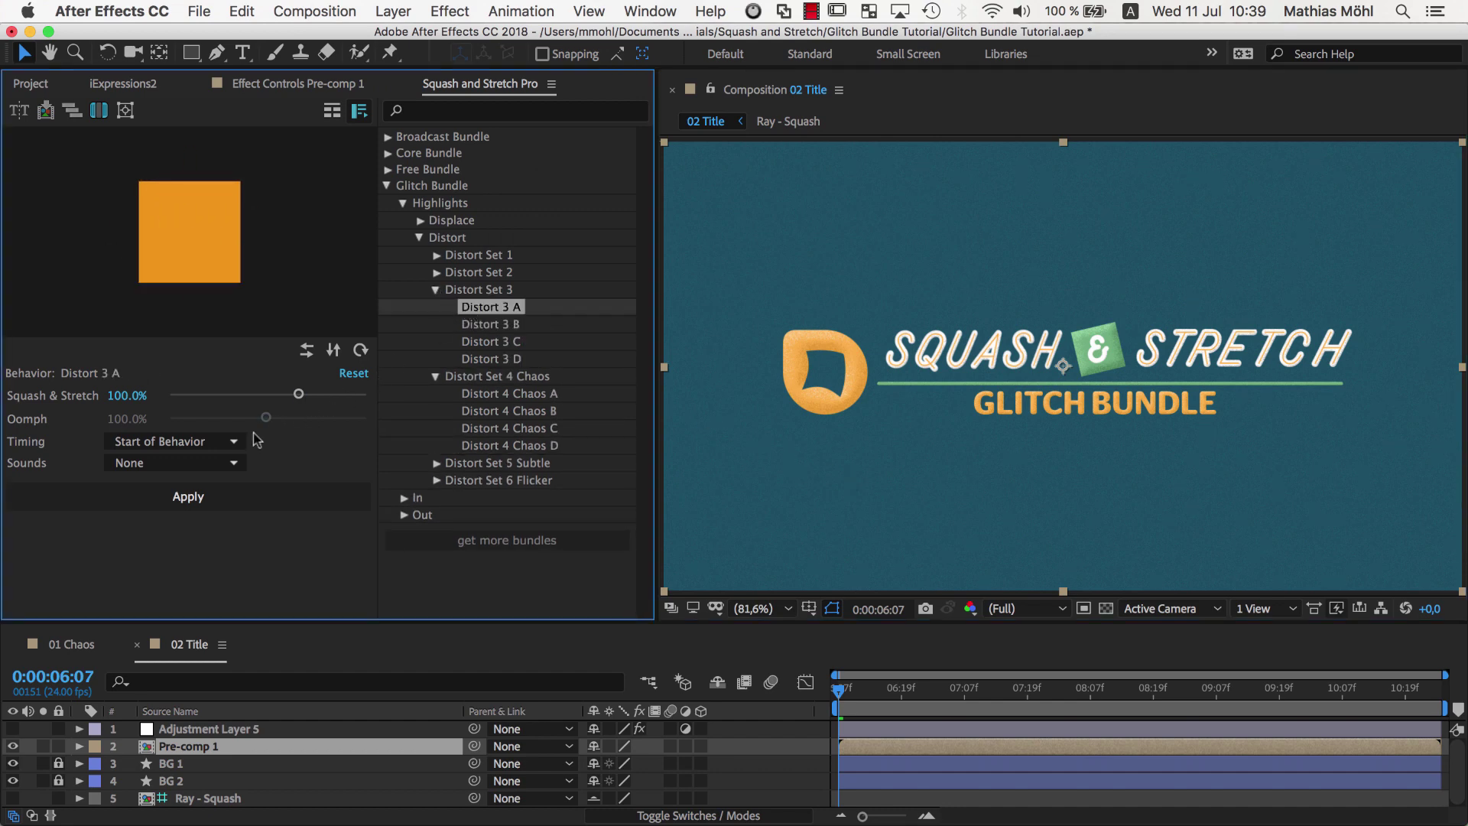
left_click(191, 462)
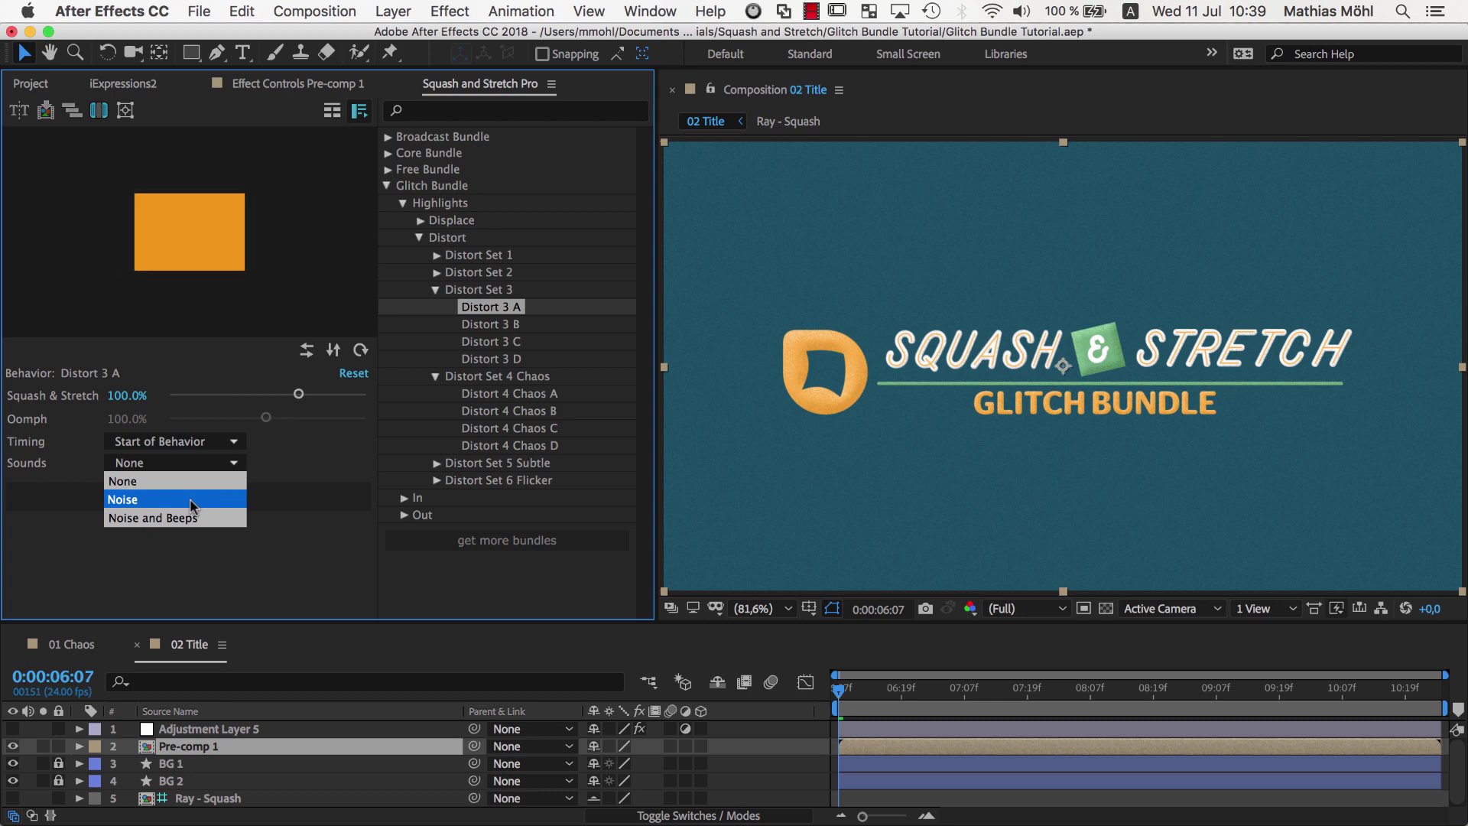
left_click(191, 498)
left_click(207, 499)
left_click(1153, 692)
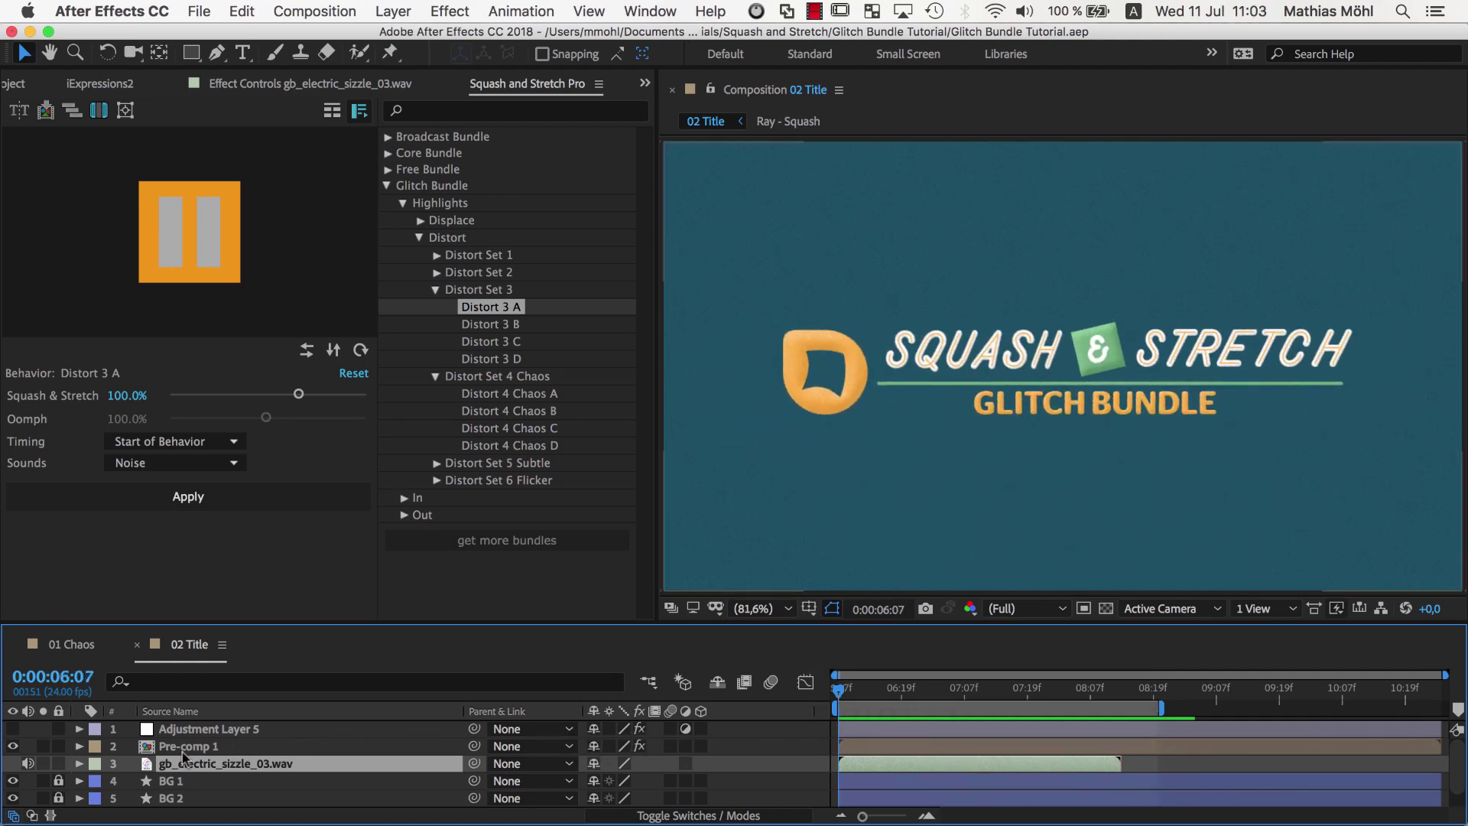
left_click(183, 750)
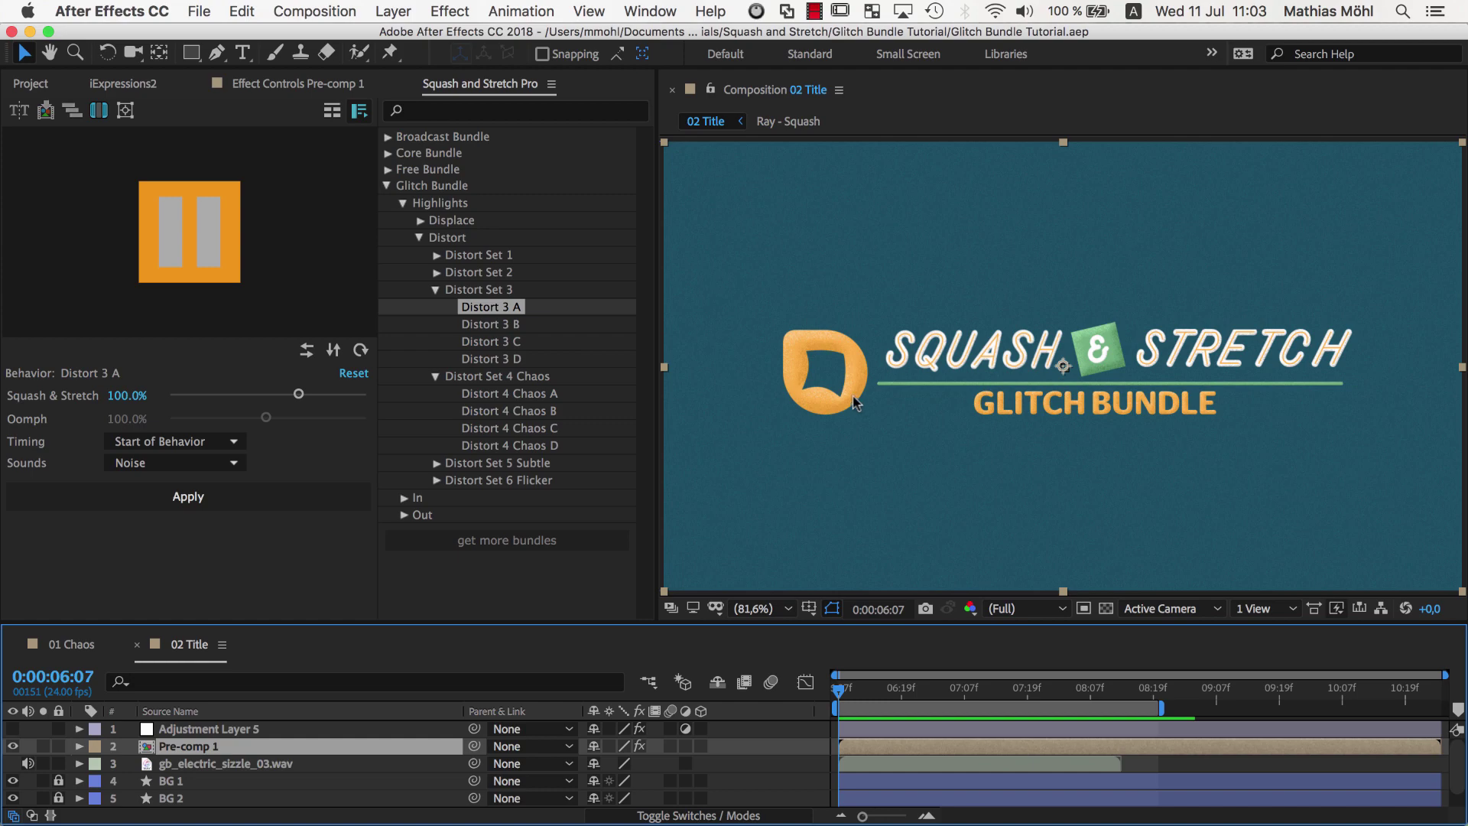
Step: Undo the Distort 3 A glitch and draw a rectangle mask around the title
left_click(248, 12)
left_click(260, 37)
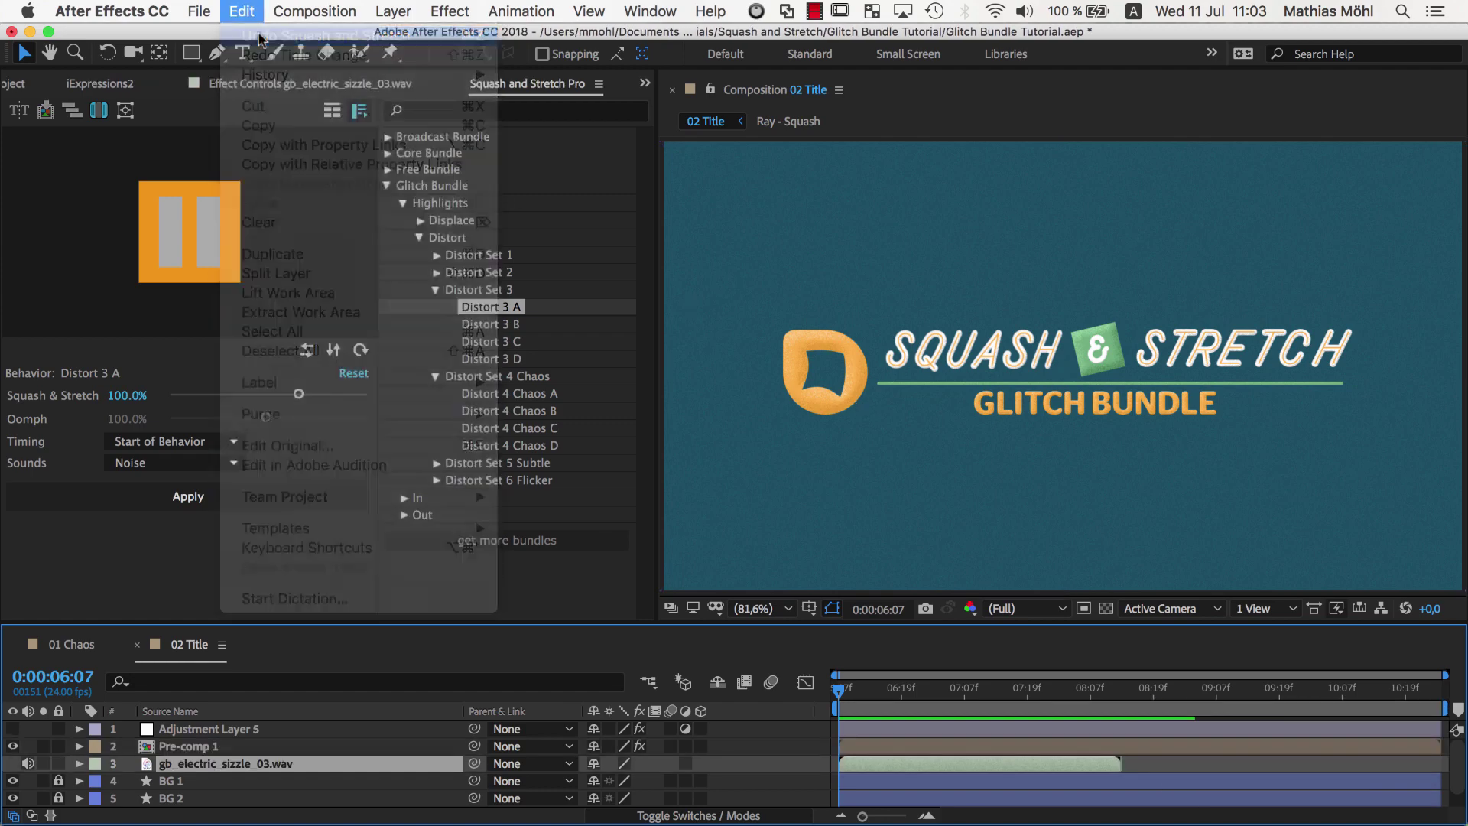
left_click(191, 52)
mouse_move(777, 316)
left_mouse_down()
mouse_move(1078, 427)
mouse_move(1358, 421)
left_mouse_up()
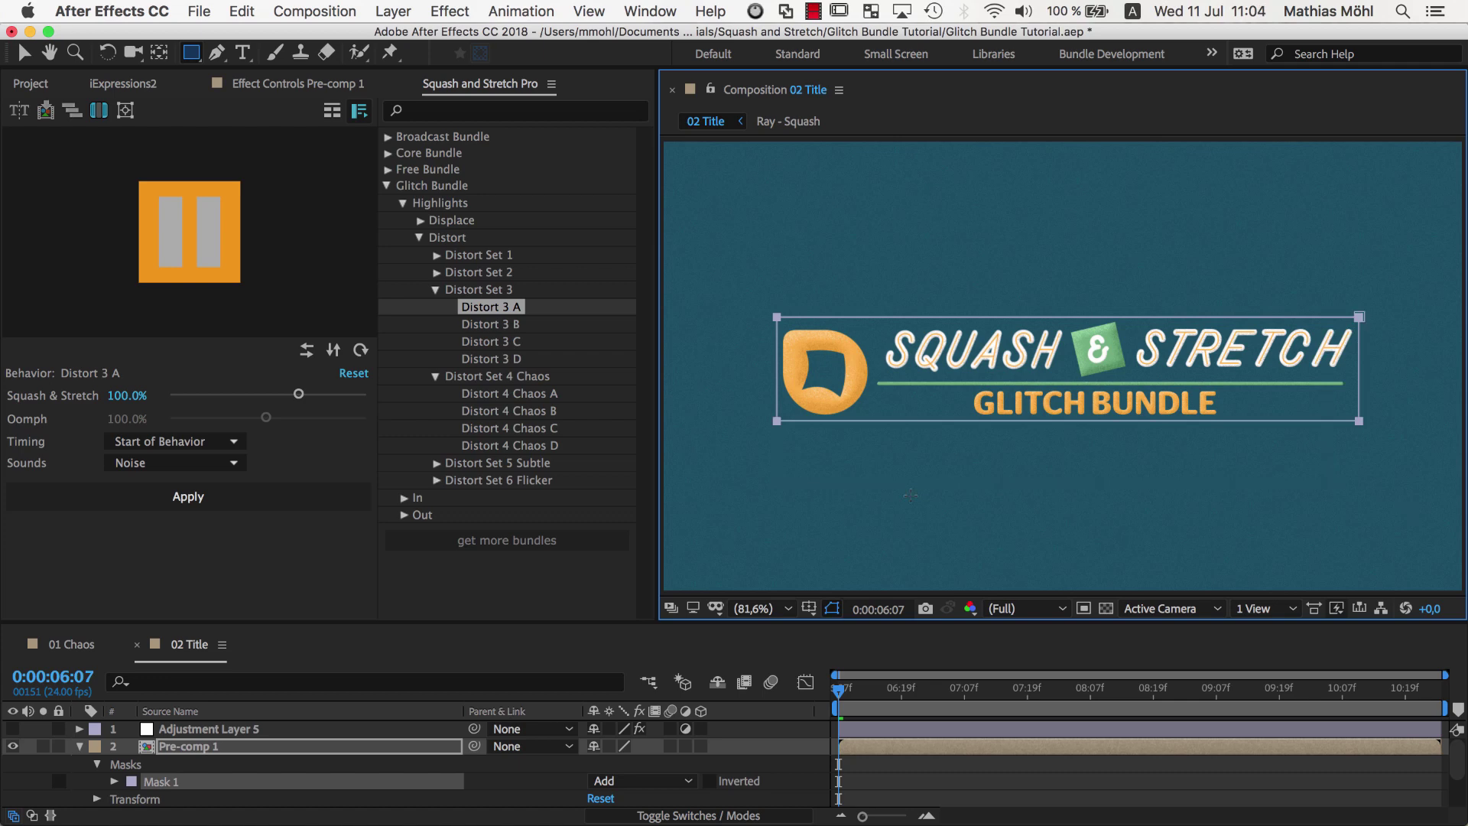
Step: Precompose and crop Pre-comp 1 to its mask, then reapply Distort 3 A and preview
left_click(208, 746)
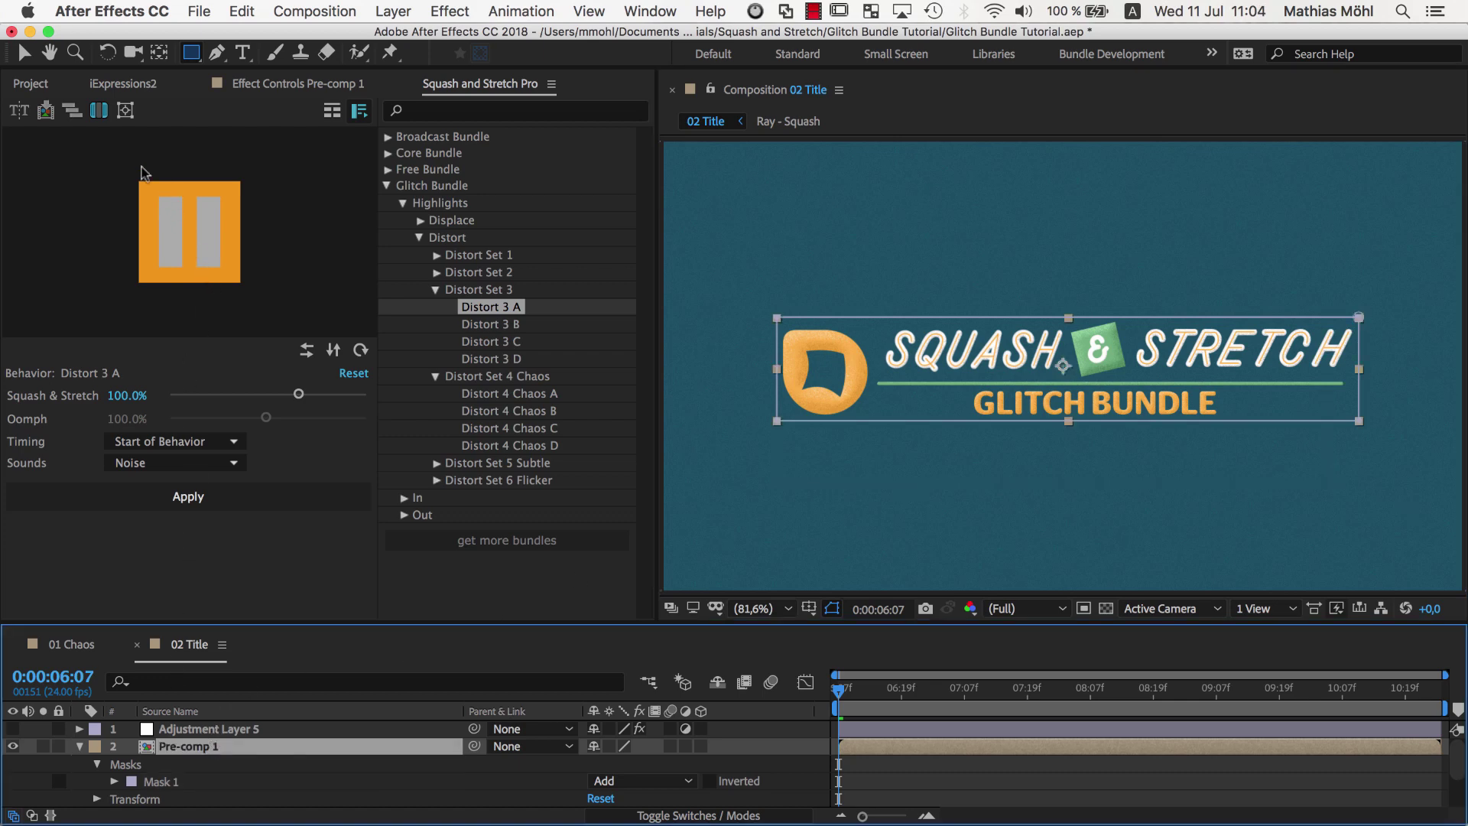
left_click(47, 112)
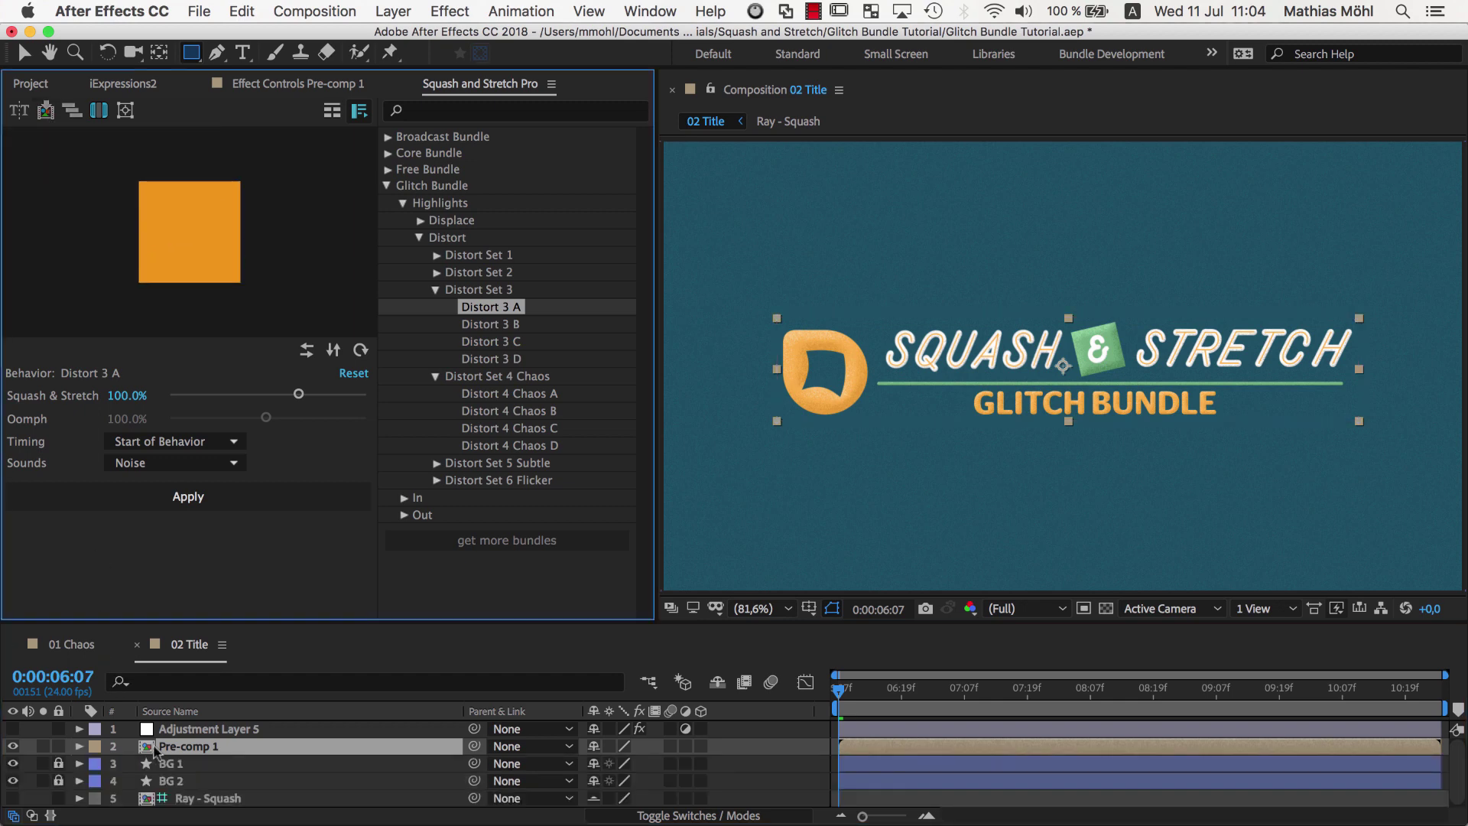
key("v")
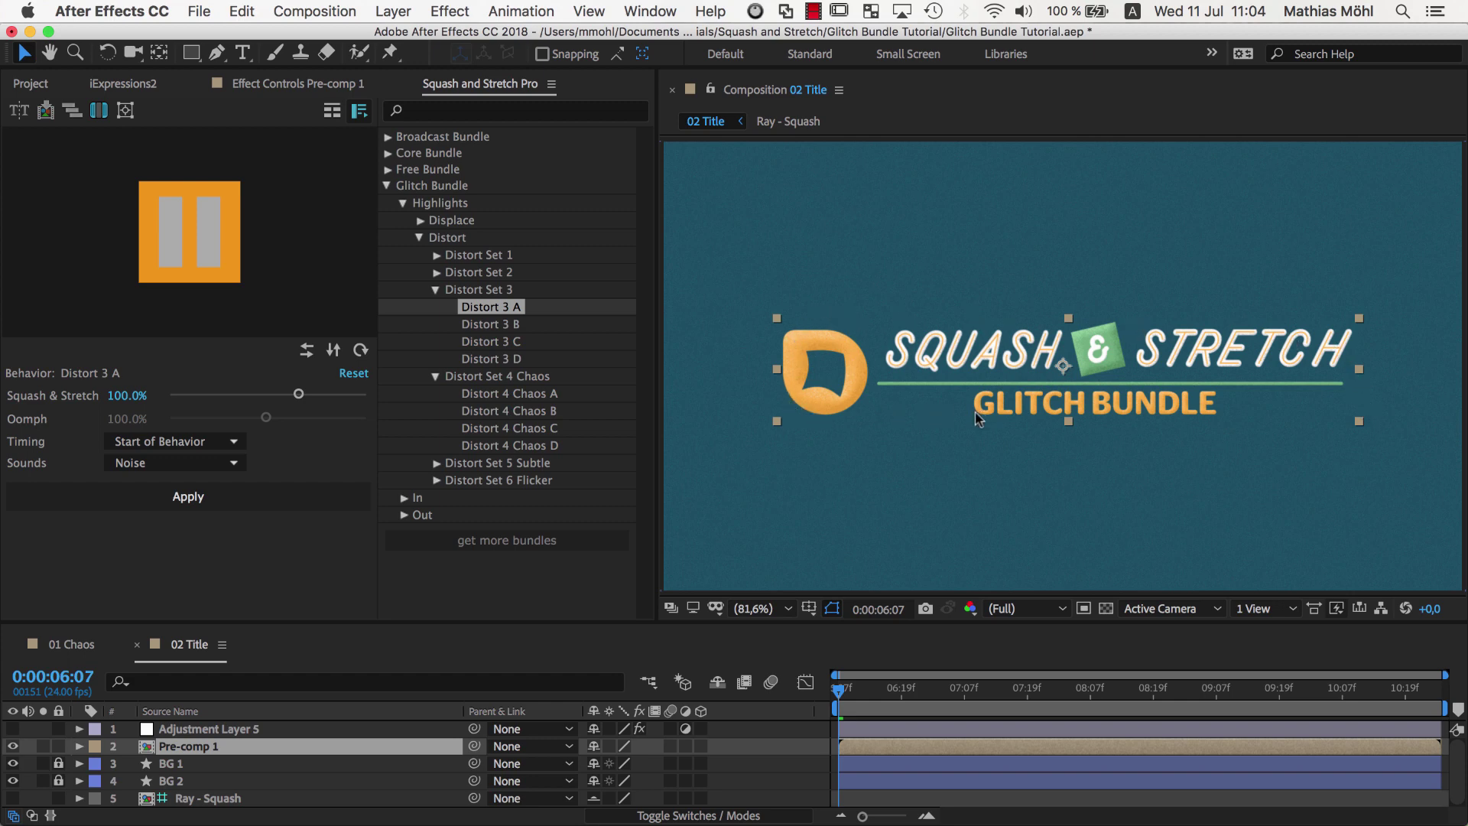
left_click(310, 501)
key("space")
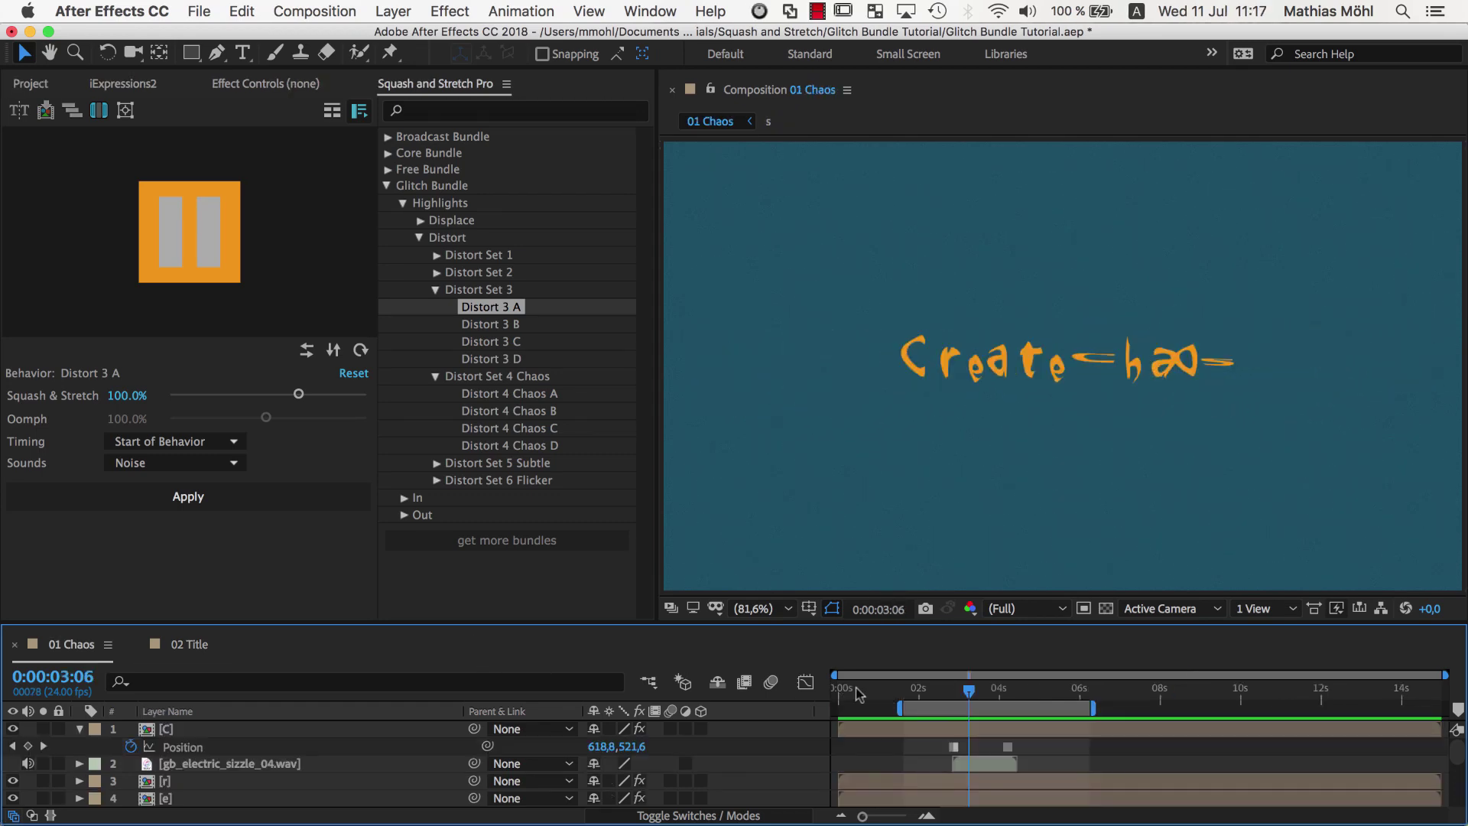
Step: Review 01 Chaos and 02 Title, deselect Pre-comp 1, and open the Squash and Stretch Pro panel menu
left_click_drag(860, 692, 939, 693)
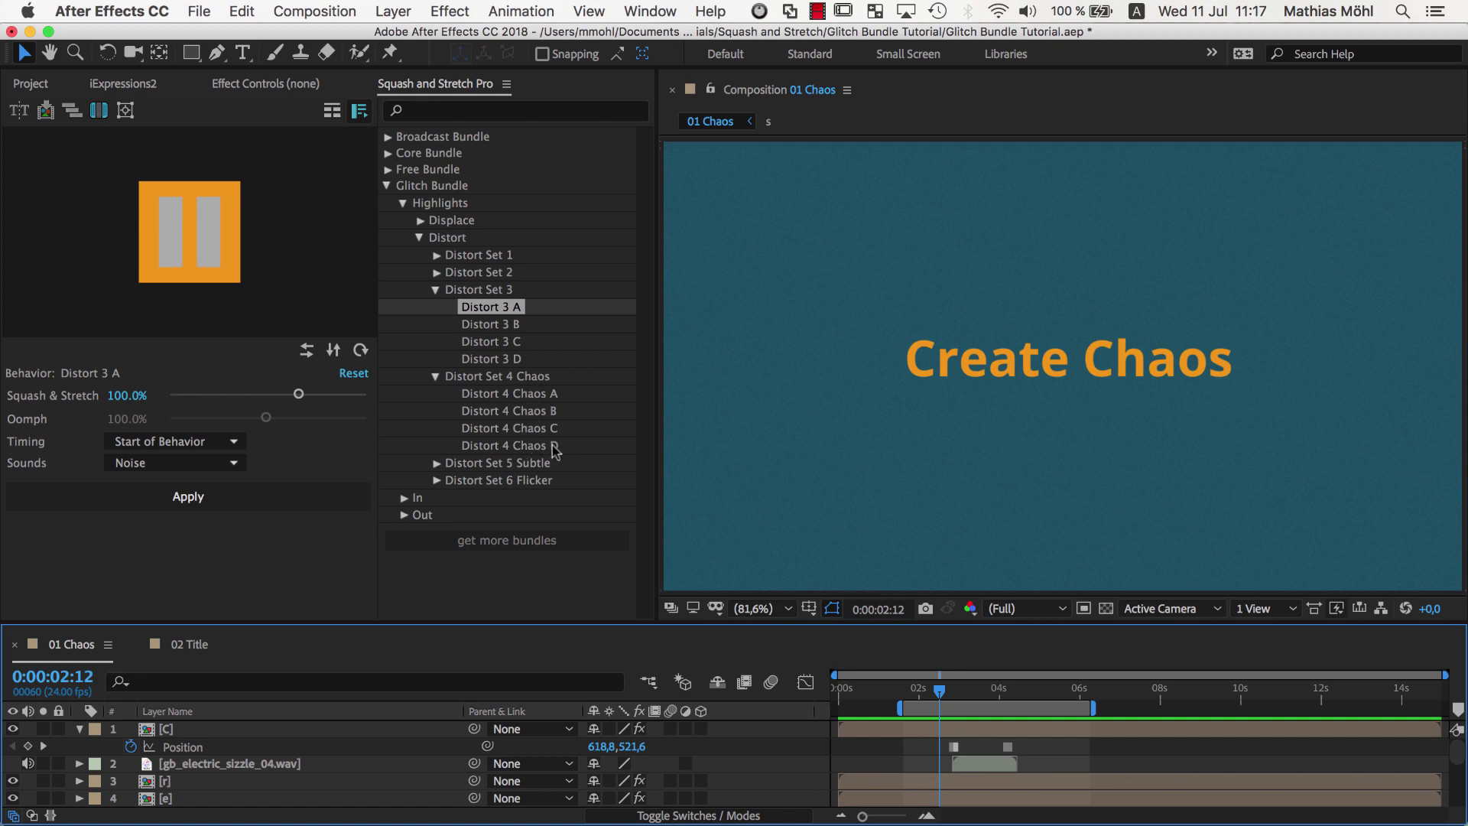
left_click(200, 650)
left_click_drag(748, 300, 1329, 518)
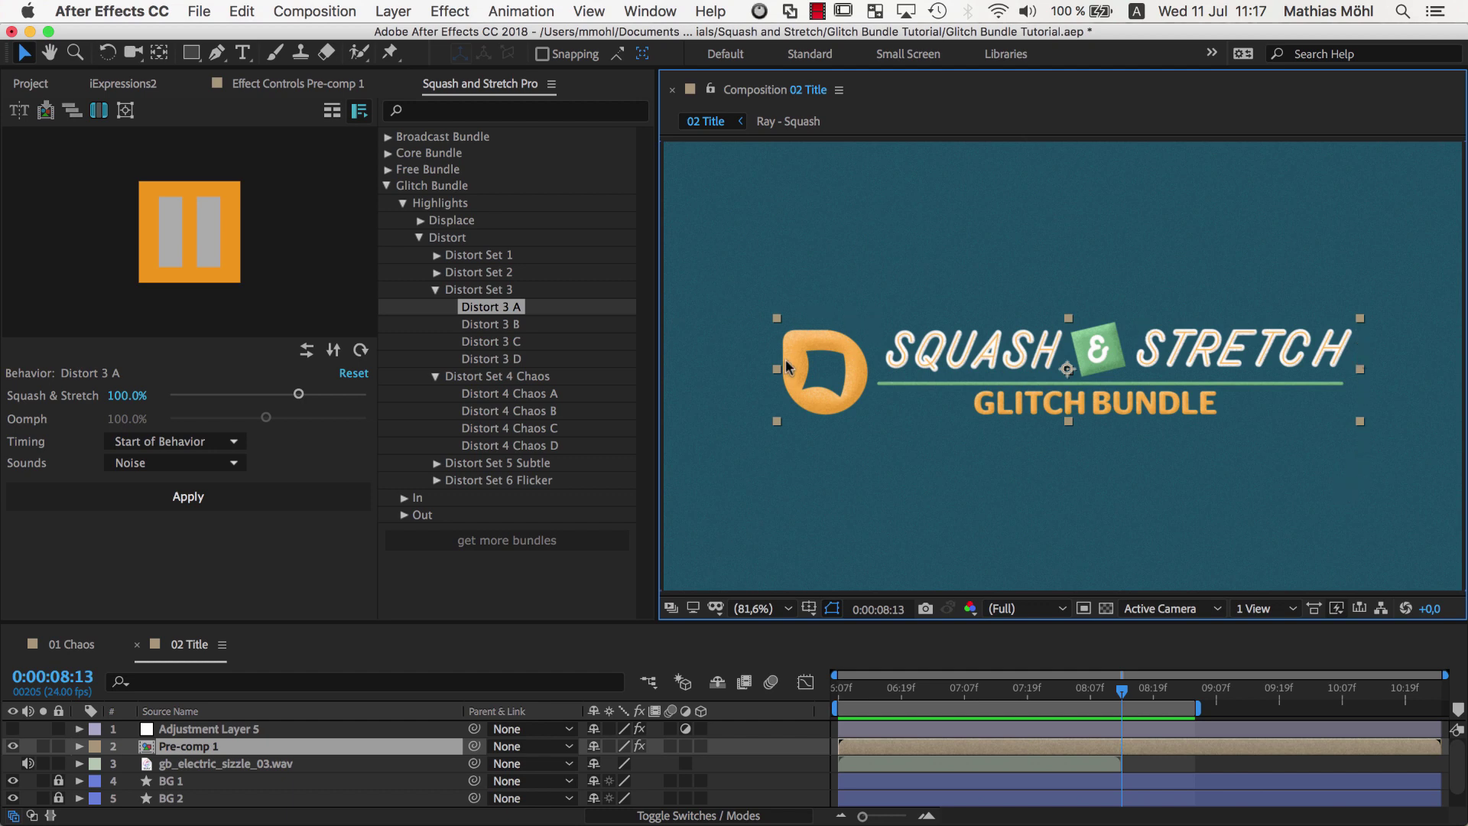
left_click(1335, 467)
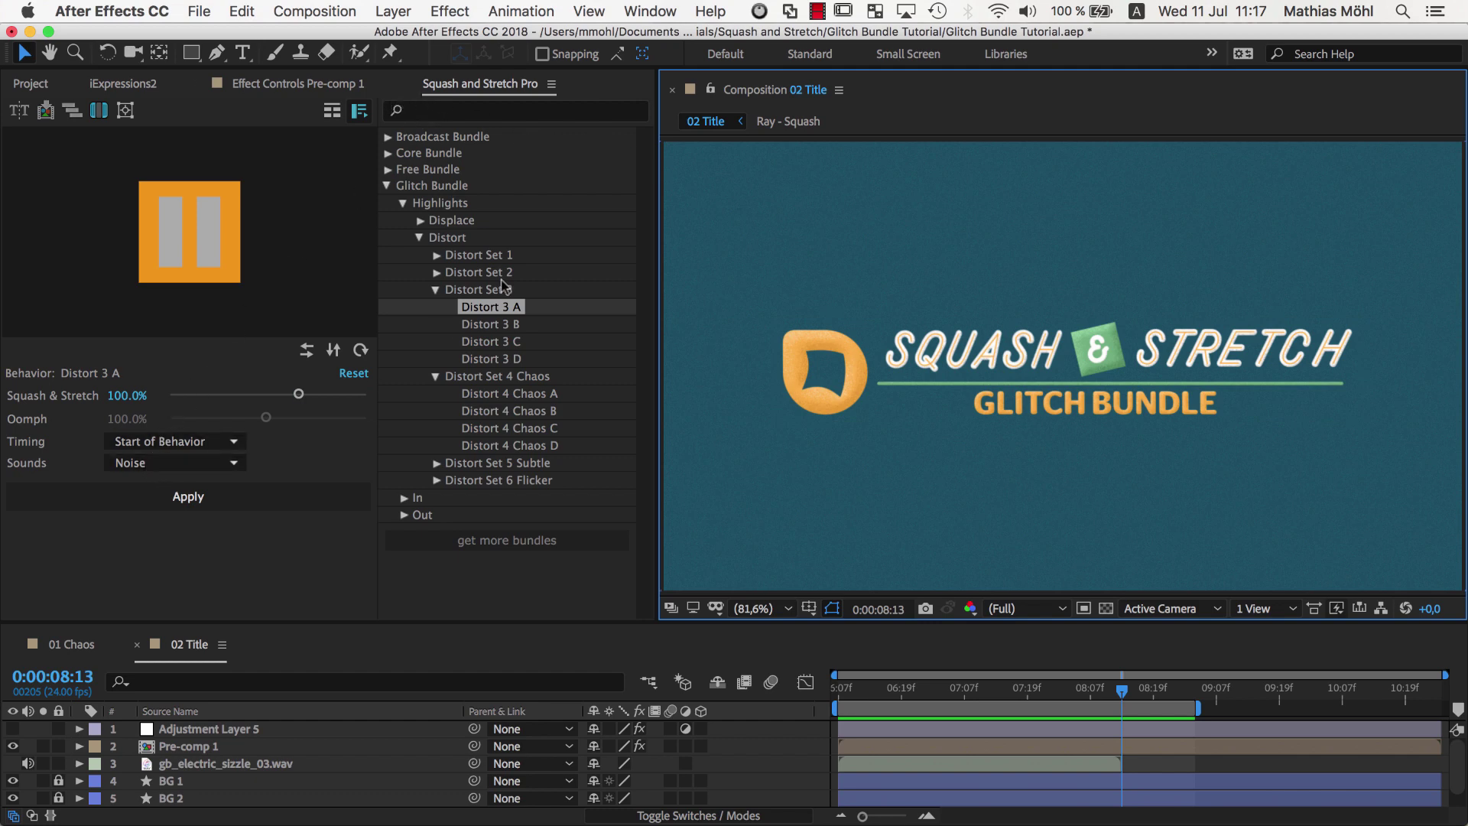
left_click(552, 85)
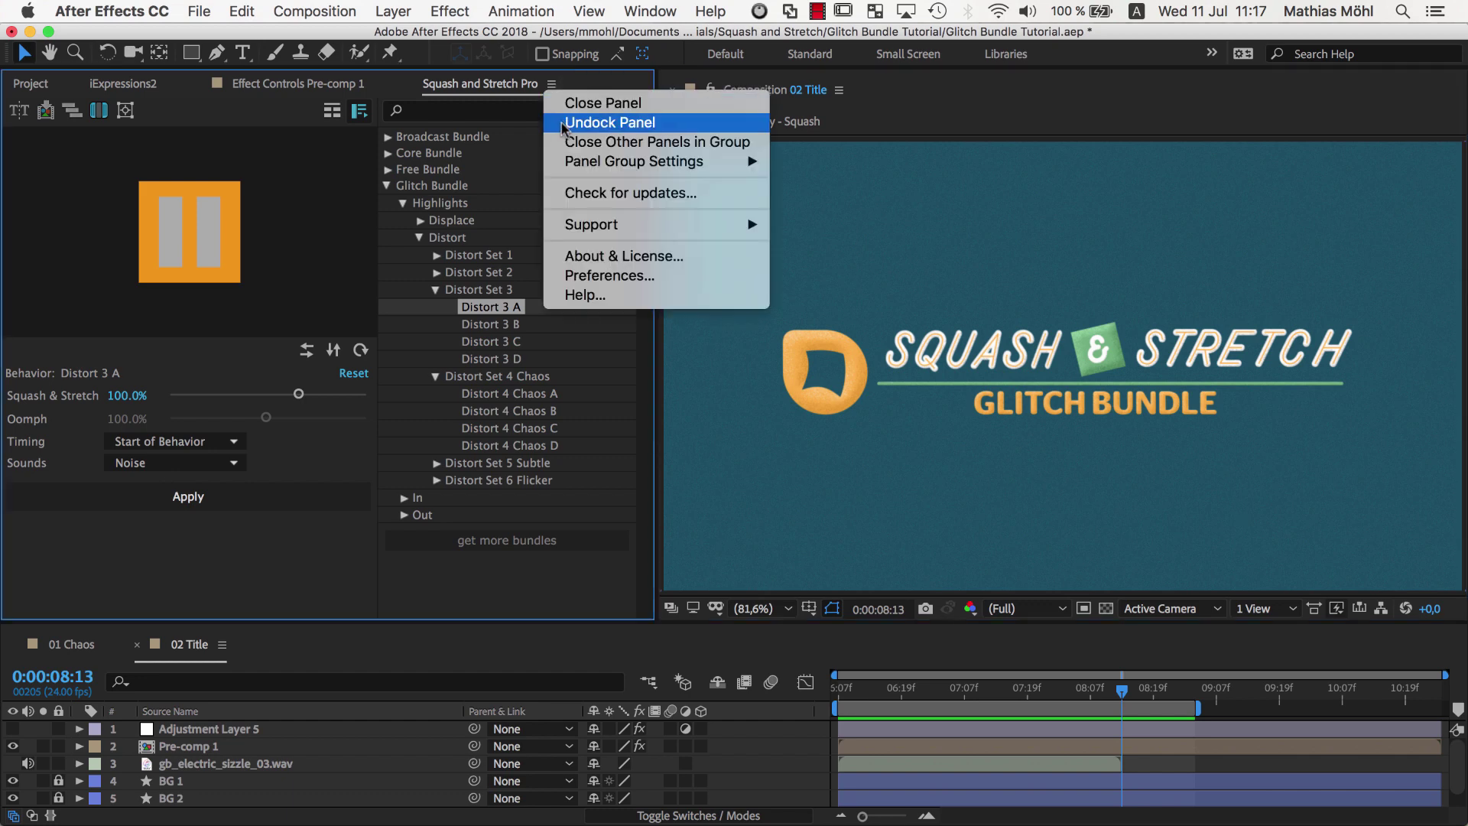
Step: In Squash and Stretch Pro preferences, change Default SFX to First and confirm
left_click(586, 281)
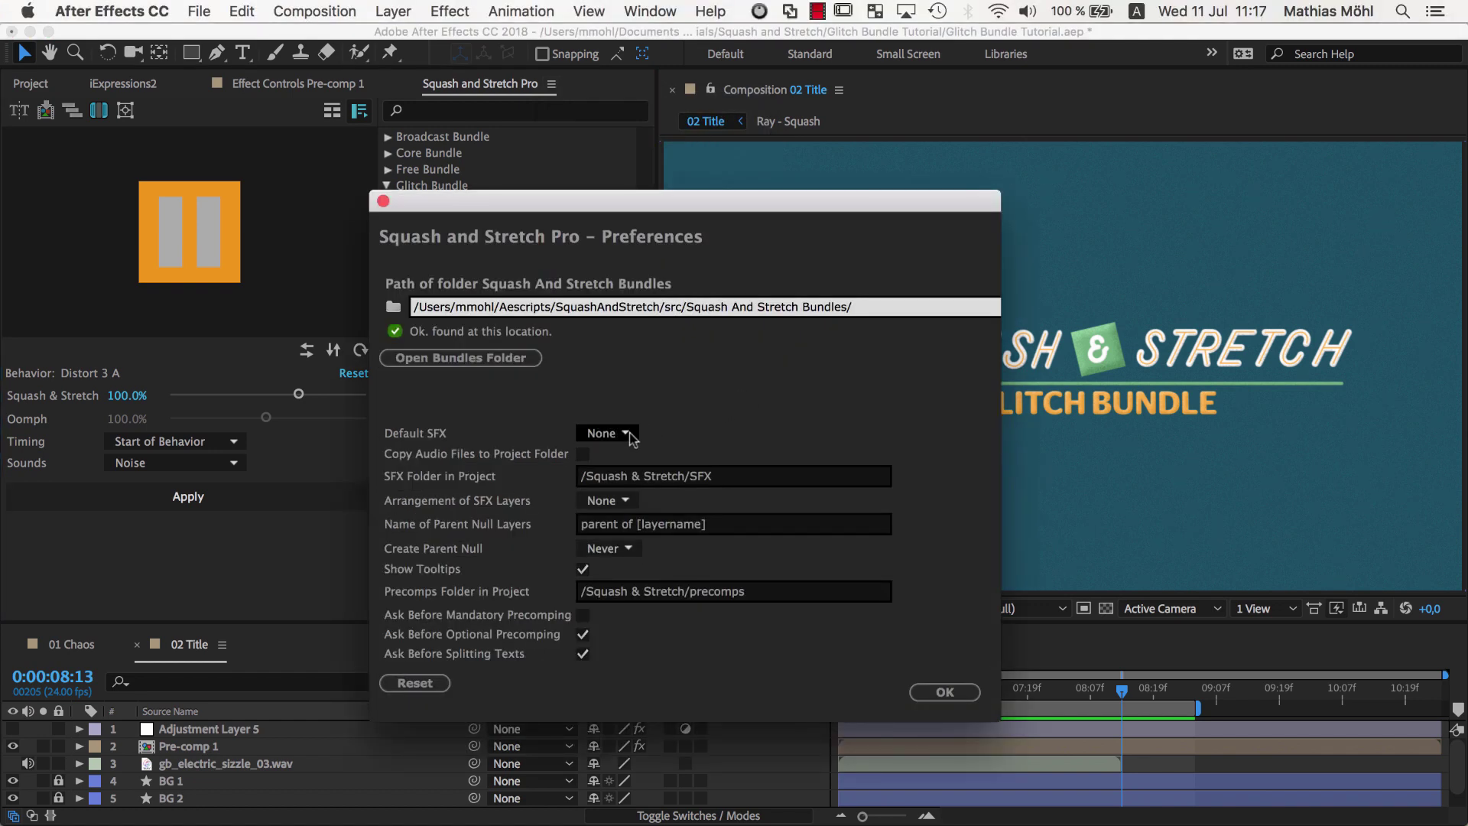
left_click(628, 435)
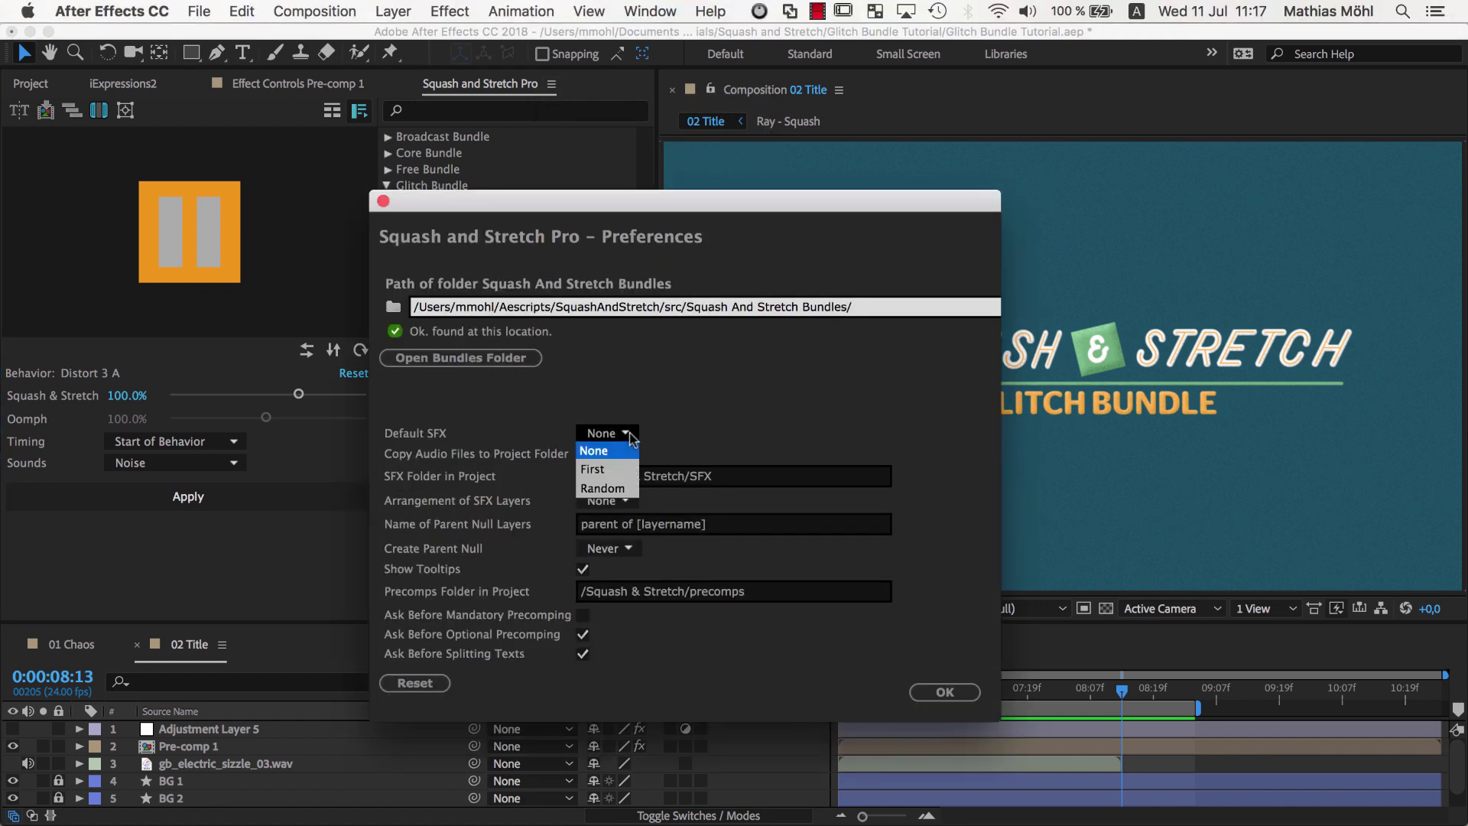
left_click(611, 472)
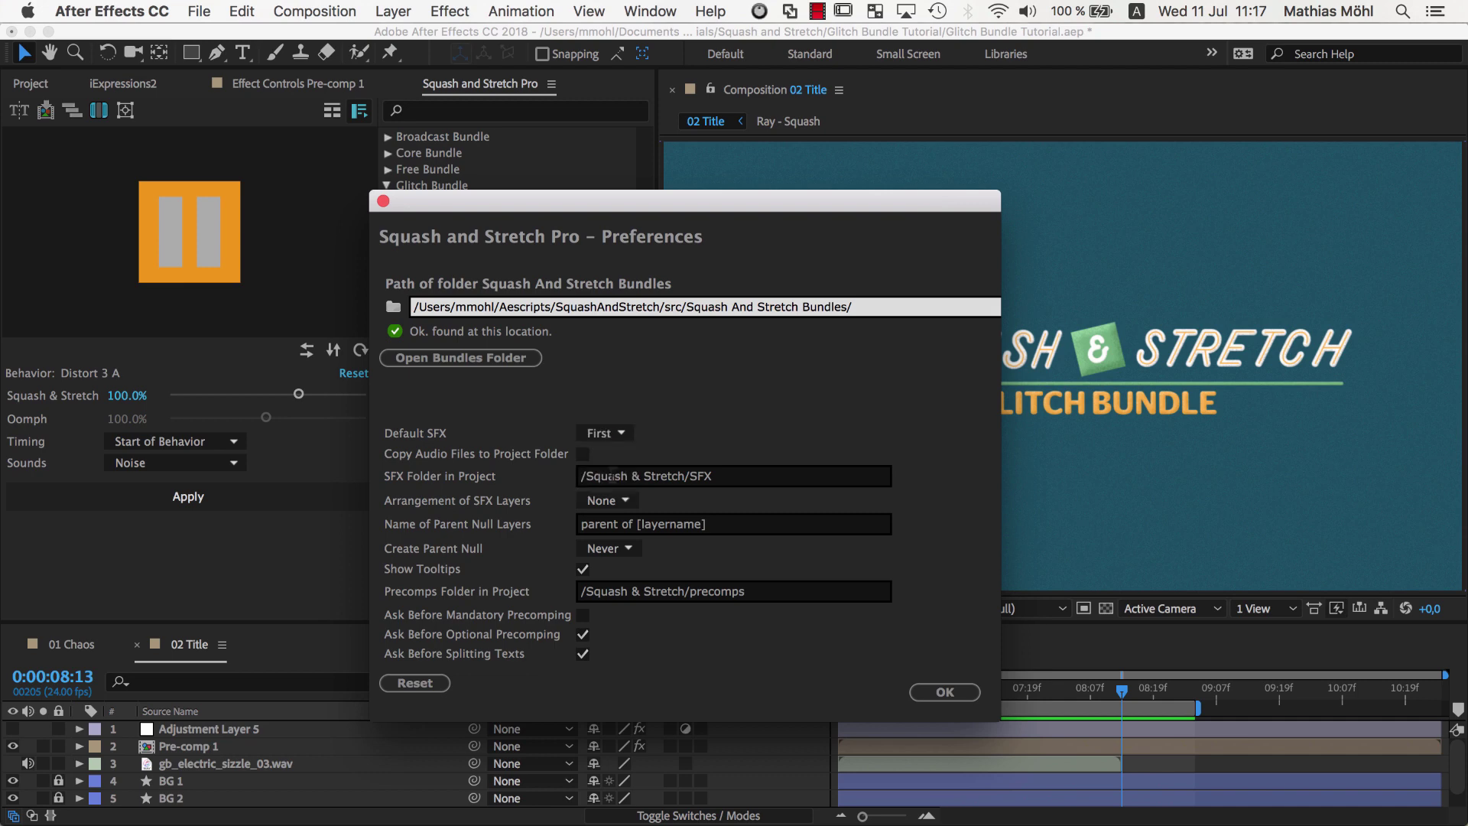
left_click(927, 691)
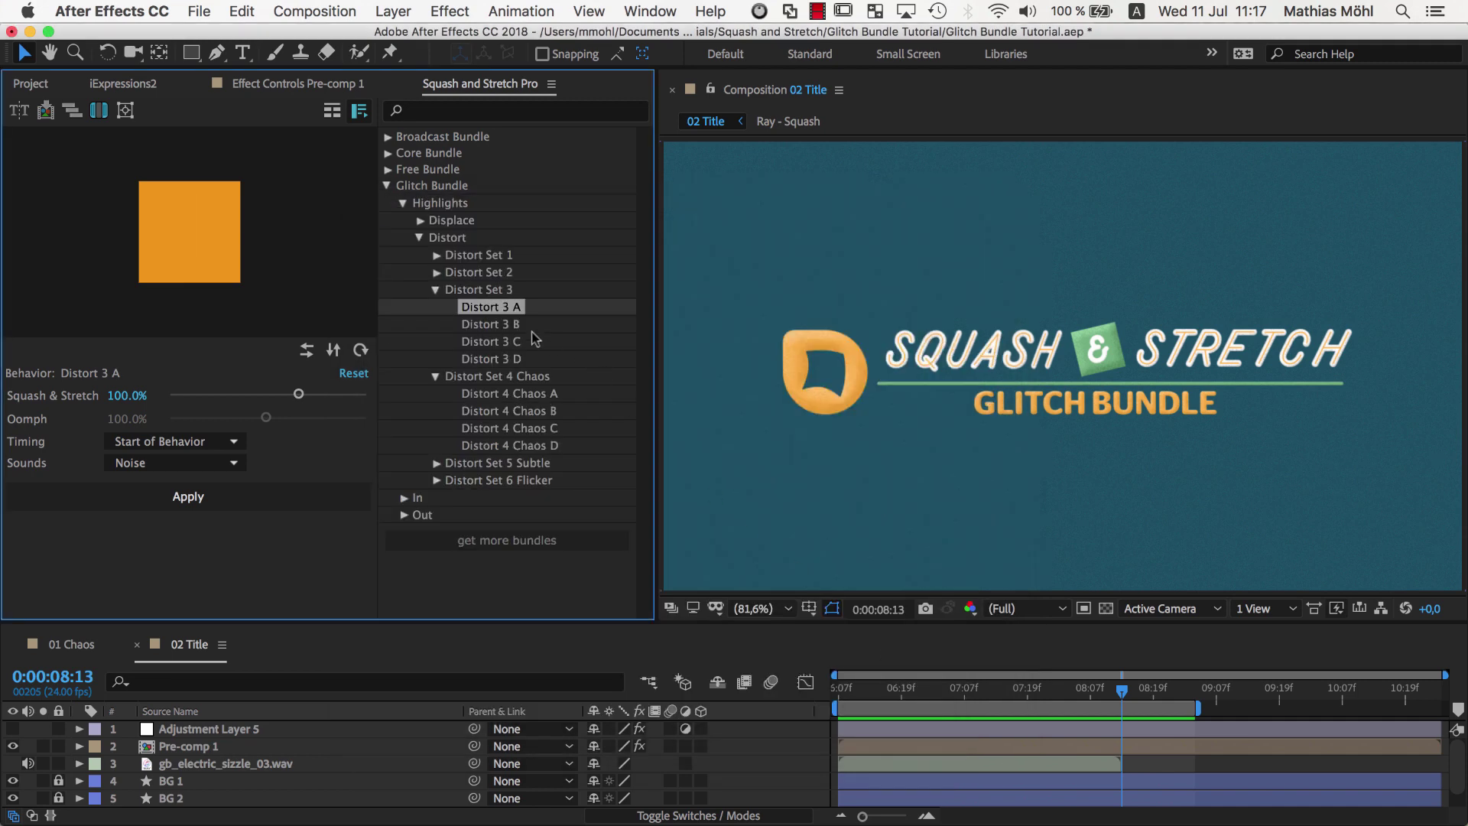